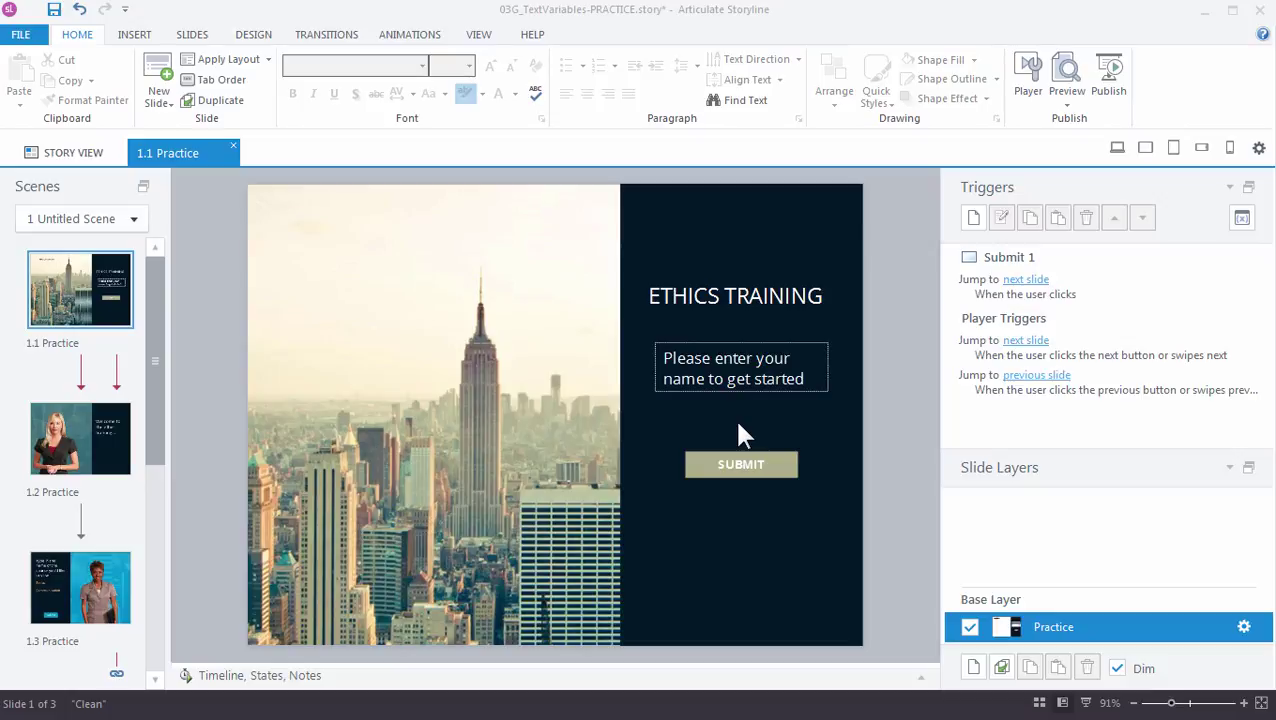
- Add a text entry field to slide 1.1, placed between the name prompt and SUBMIT
left_click(104, 428)
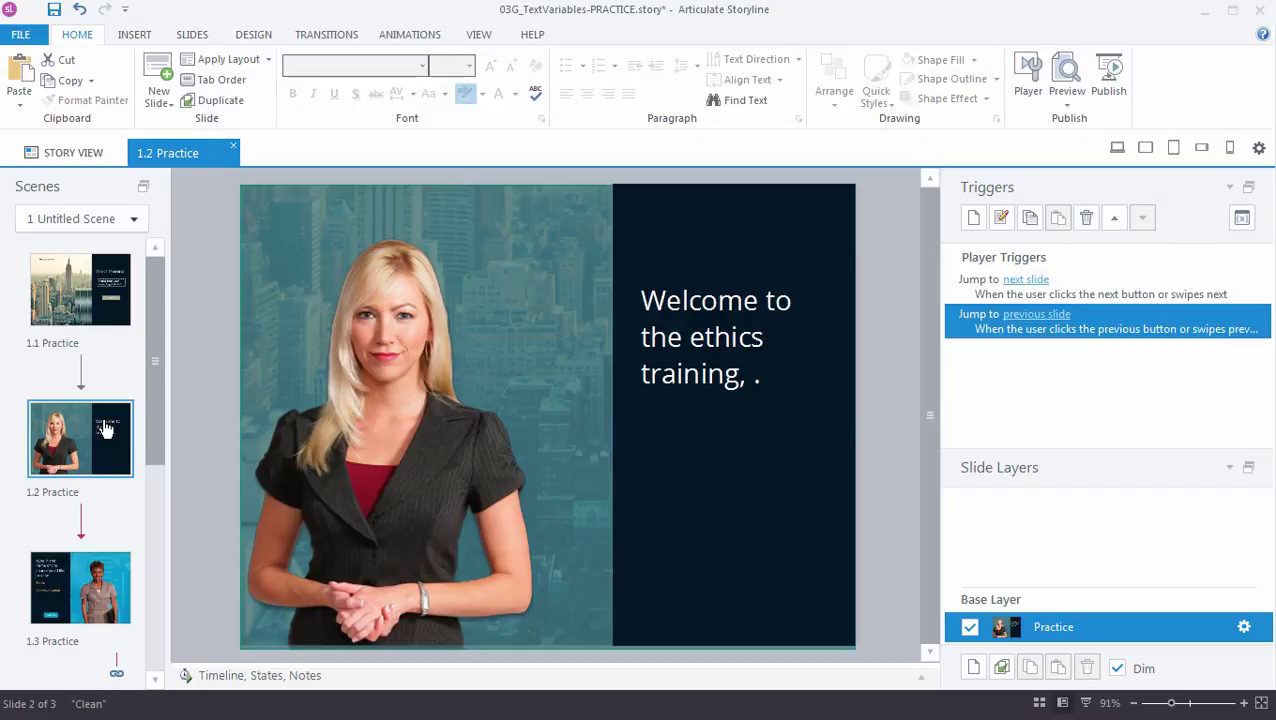
left_click(90, 303)
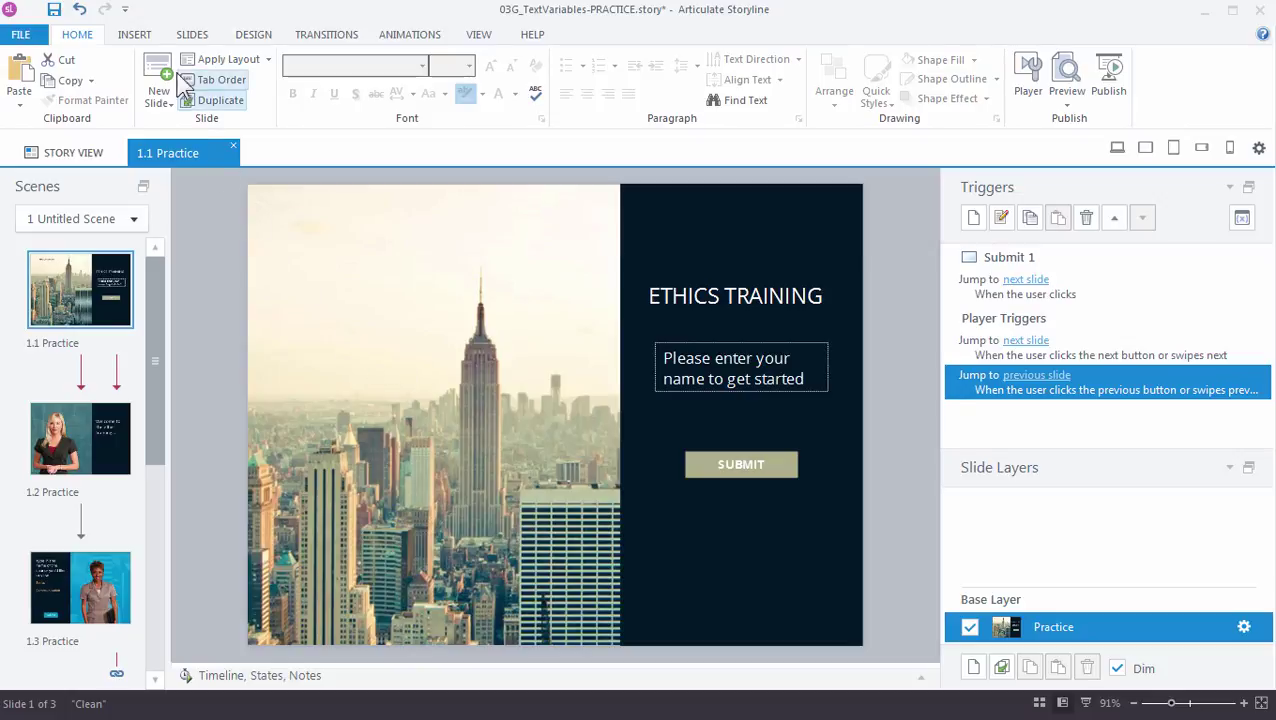
left_click(146, 35)
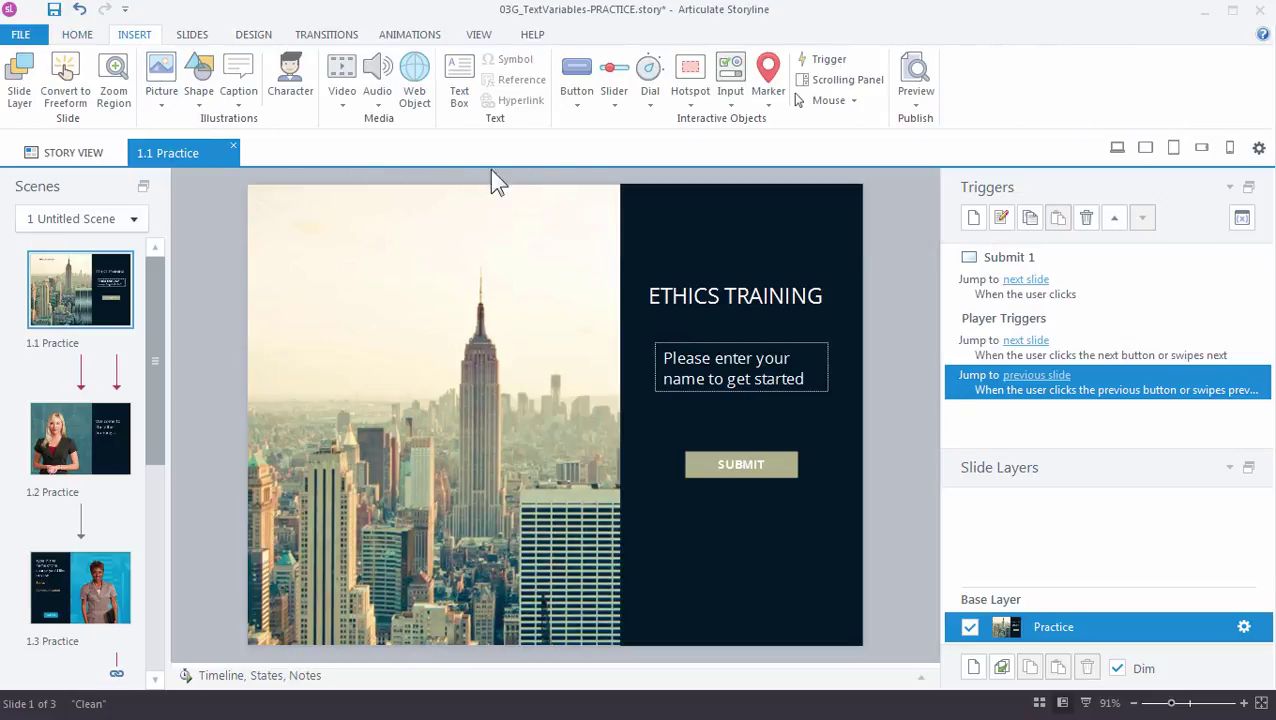
left_click(734, 112)
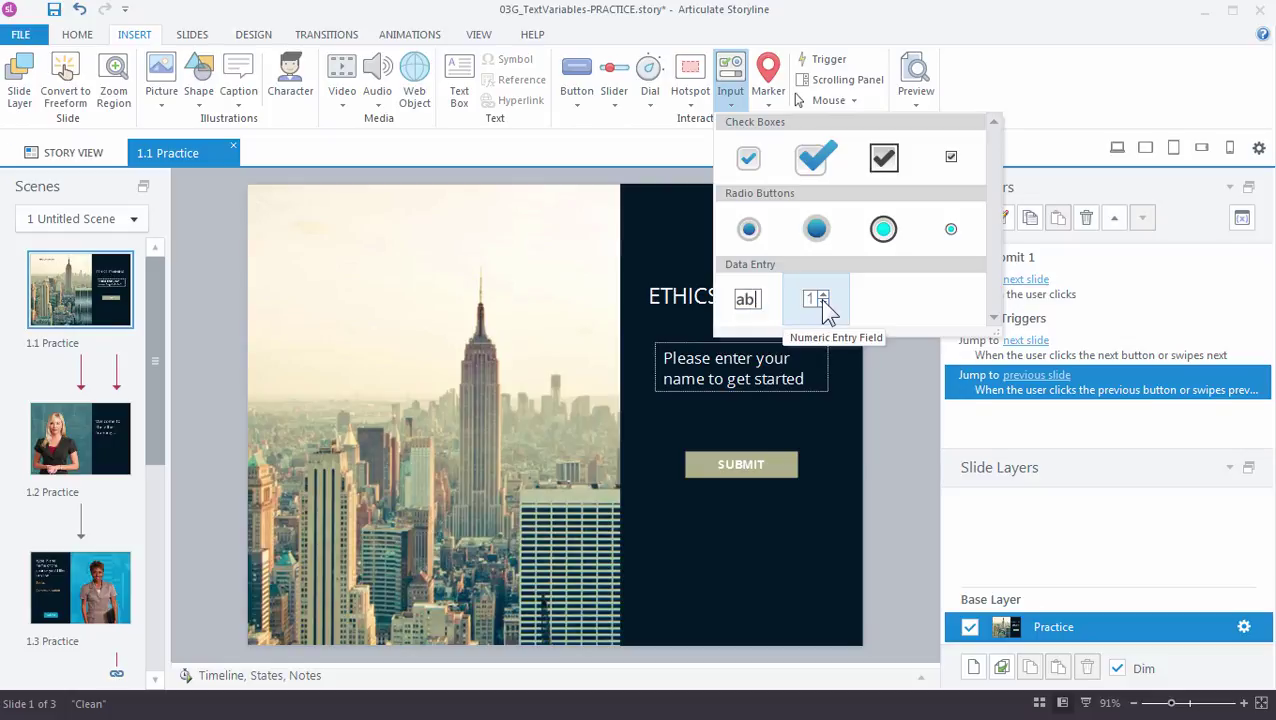
left_click(755, 300)
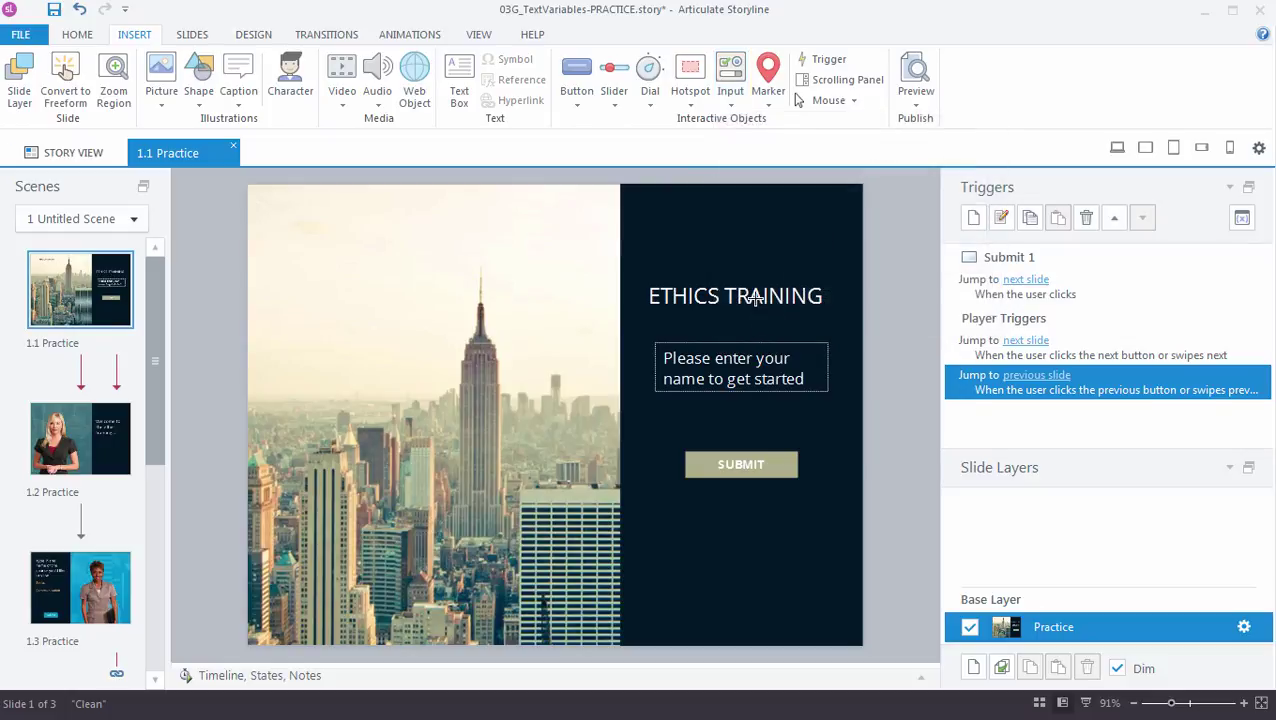
left_click_drag(527, 394, 672, 441)
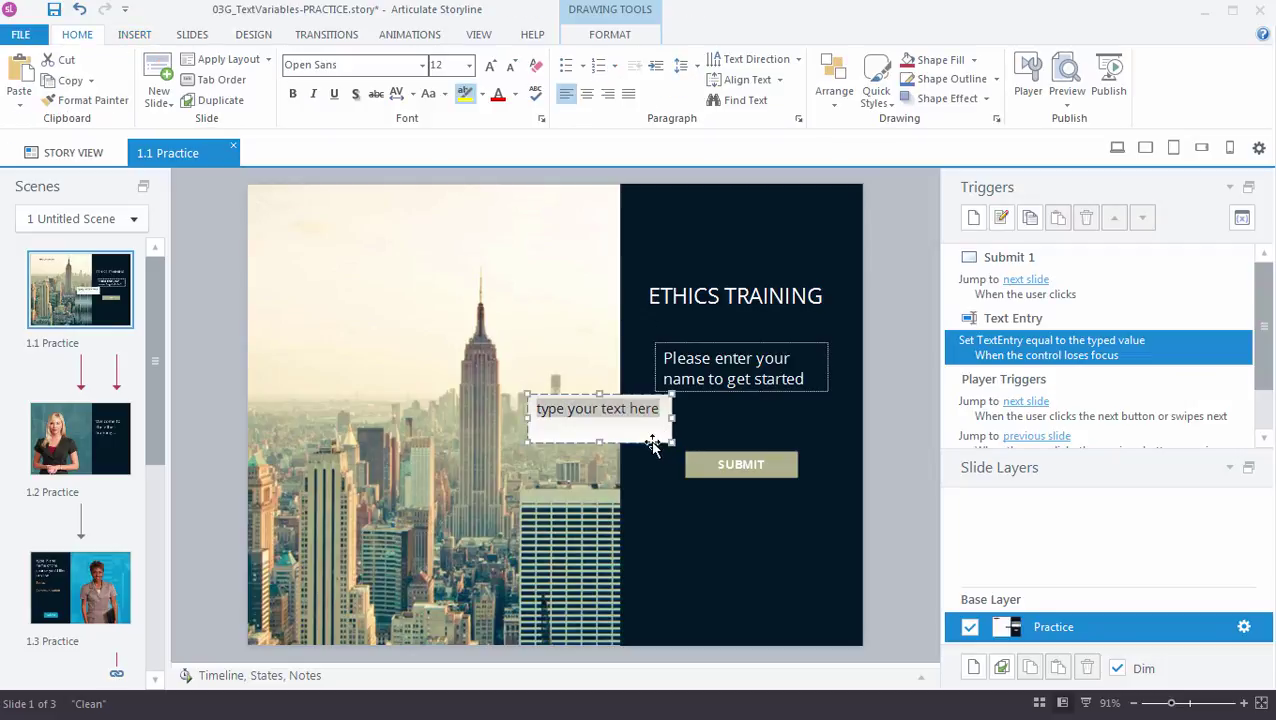
left_click_drag(658, 441, 805, 447)
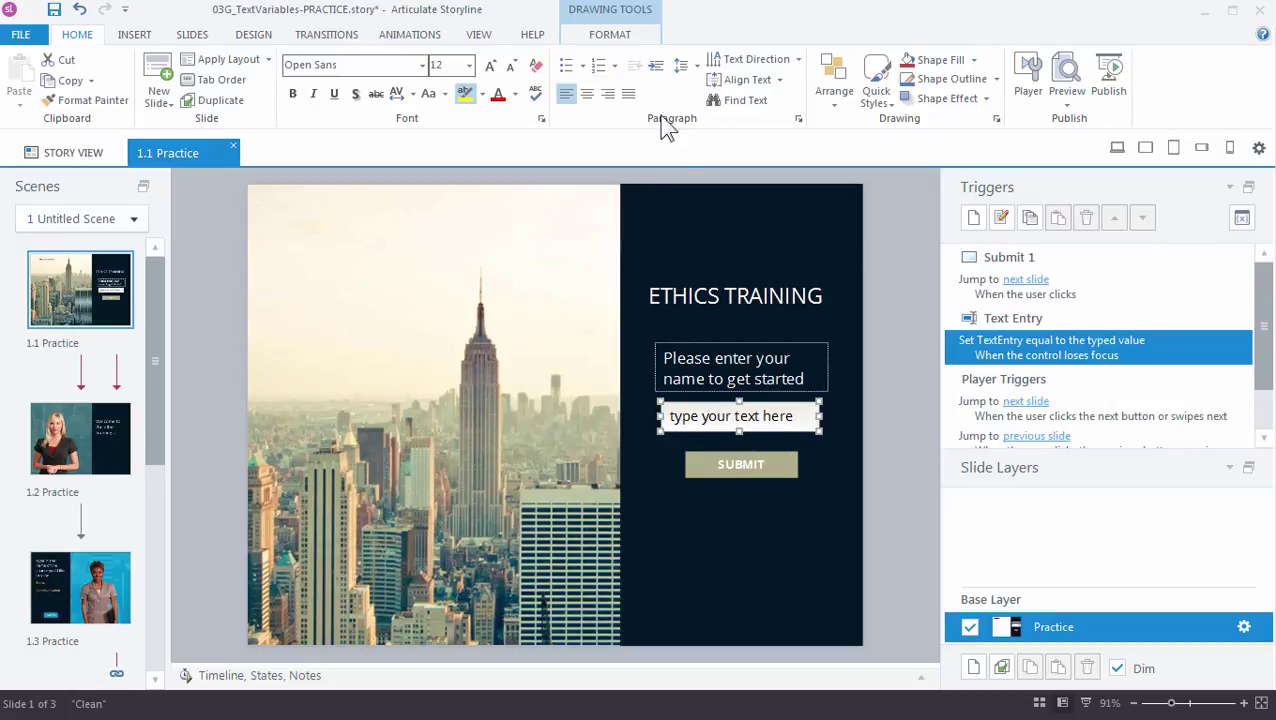
- Set the text entry field's shape fill to No Fill
left_click(630, 37)
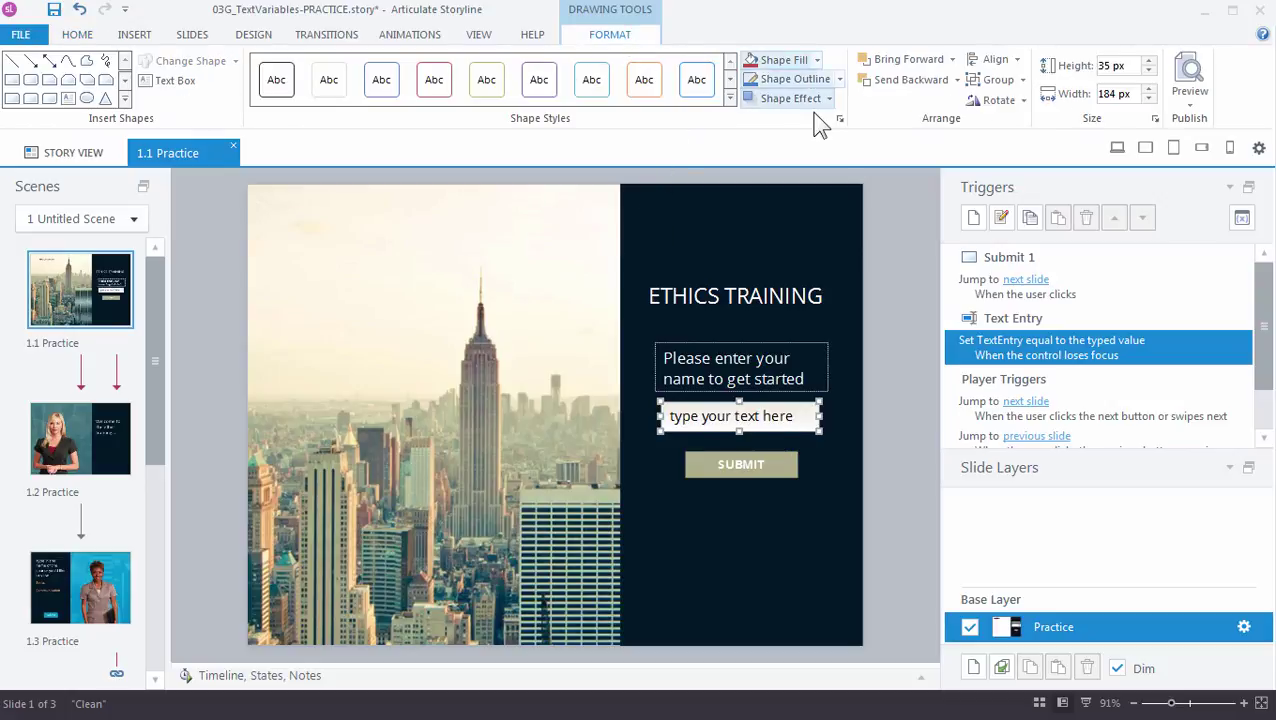
left_click(816, 60)
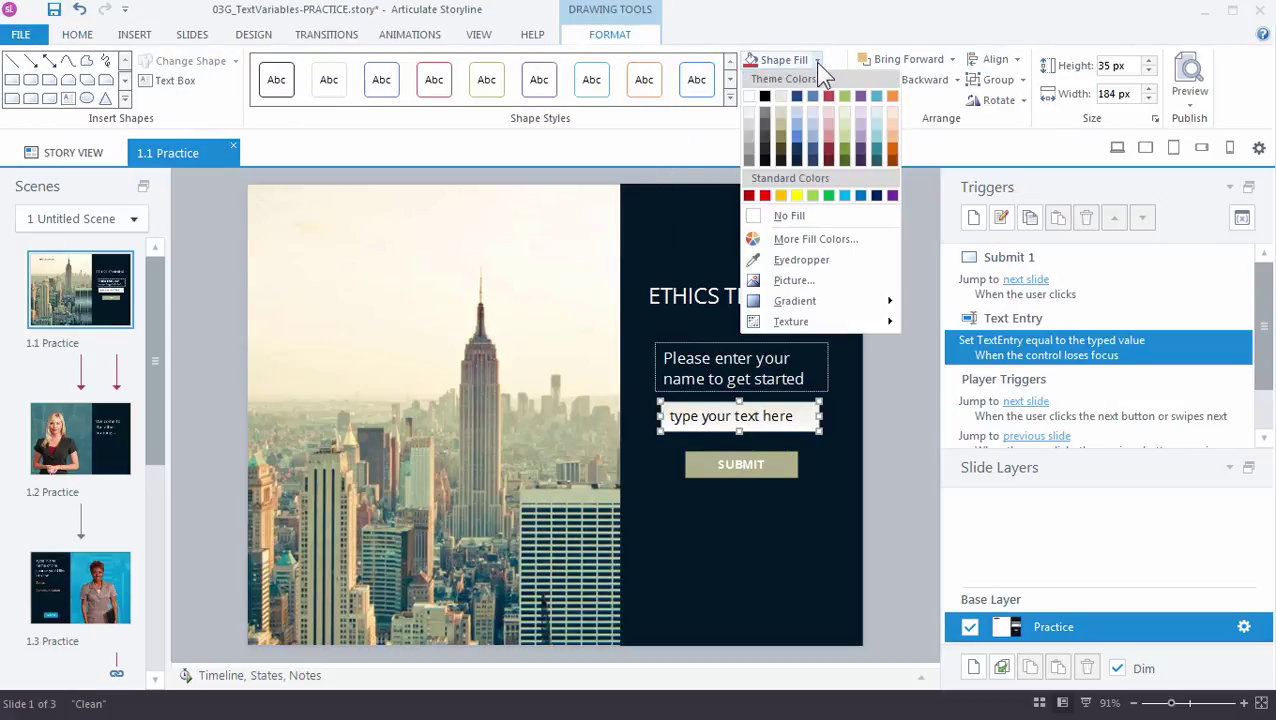
left_click(790, 216)
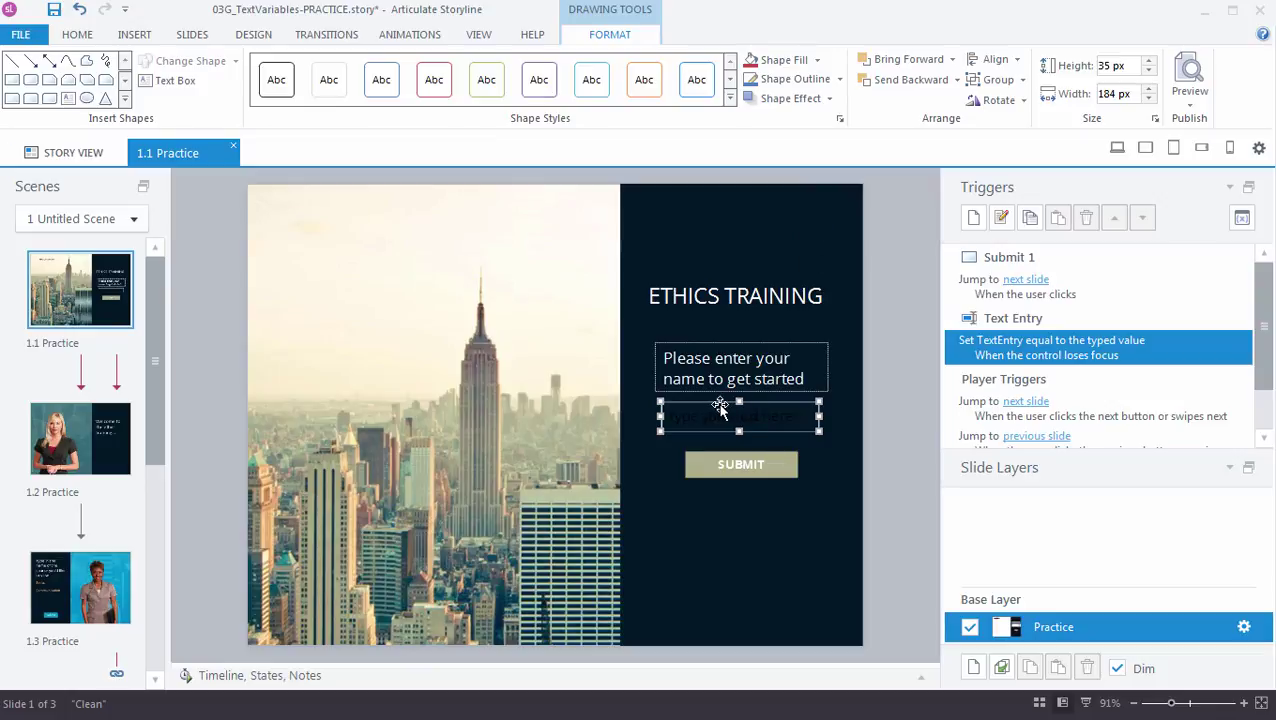
- Make the field's placeholder text white and select the whole field
left_click(77, 34)
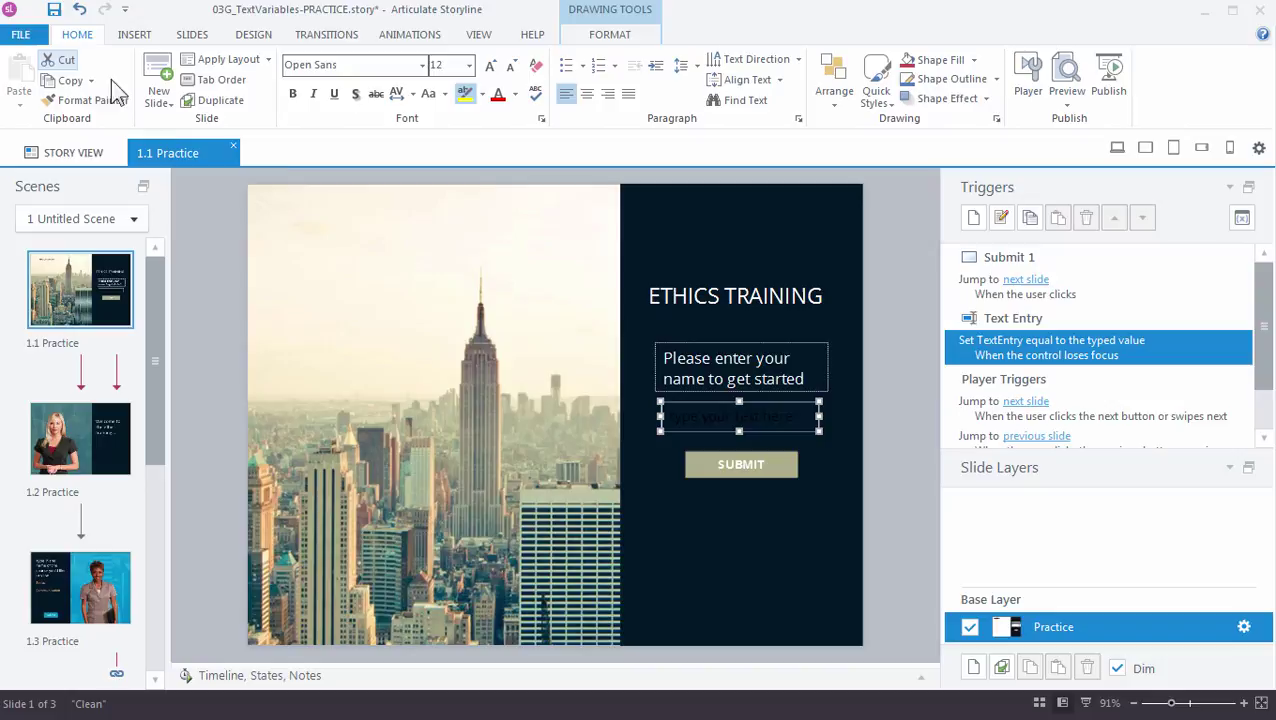
left_click(514, 94)
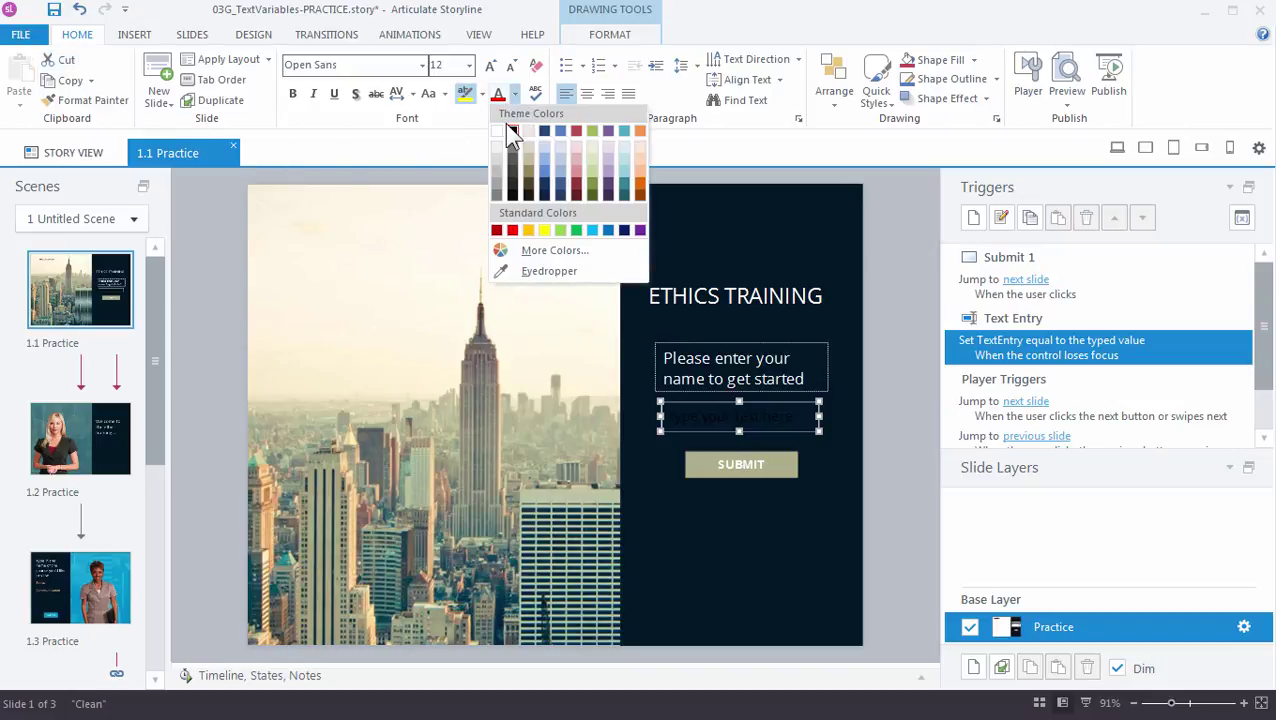
left_click(498, 132)
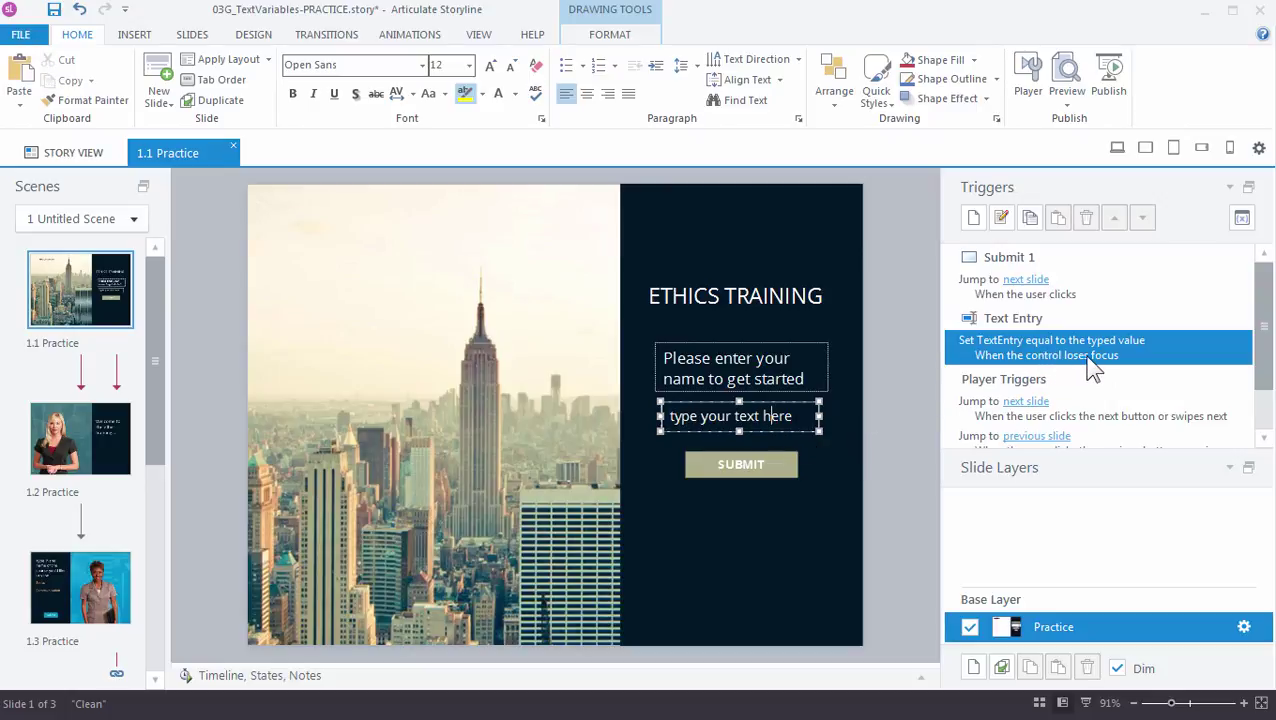
left_click(798, 434)
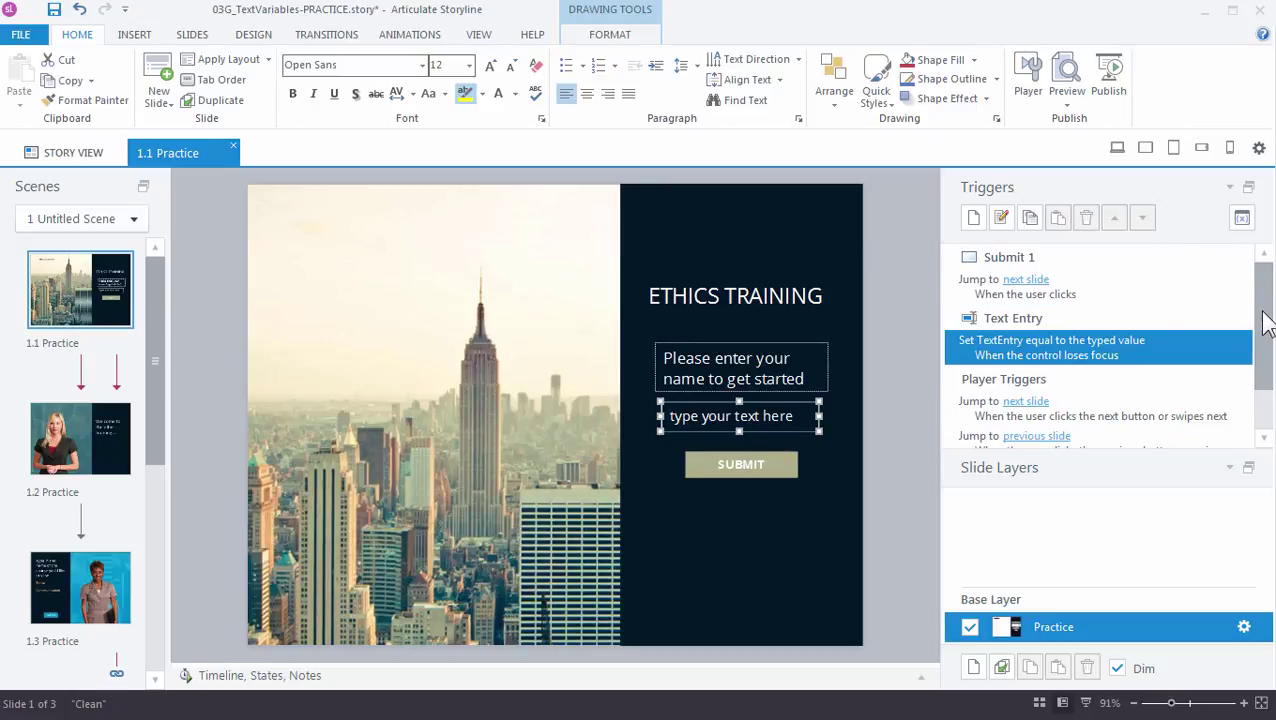
- Check where the TextEntry variable is used, then rename it to YourName
left_click(1242, 219)
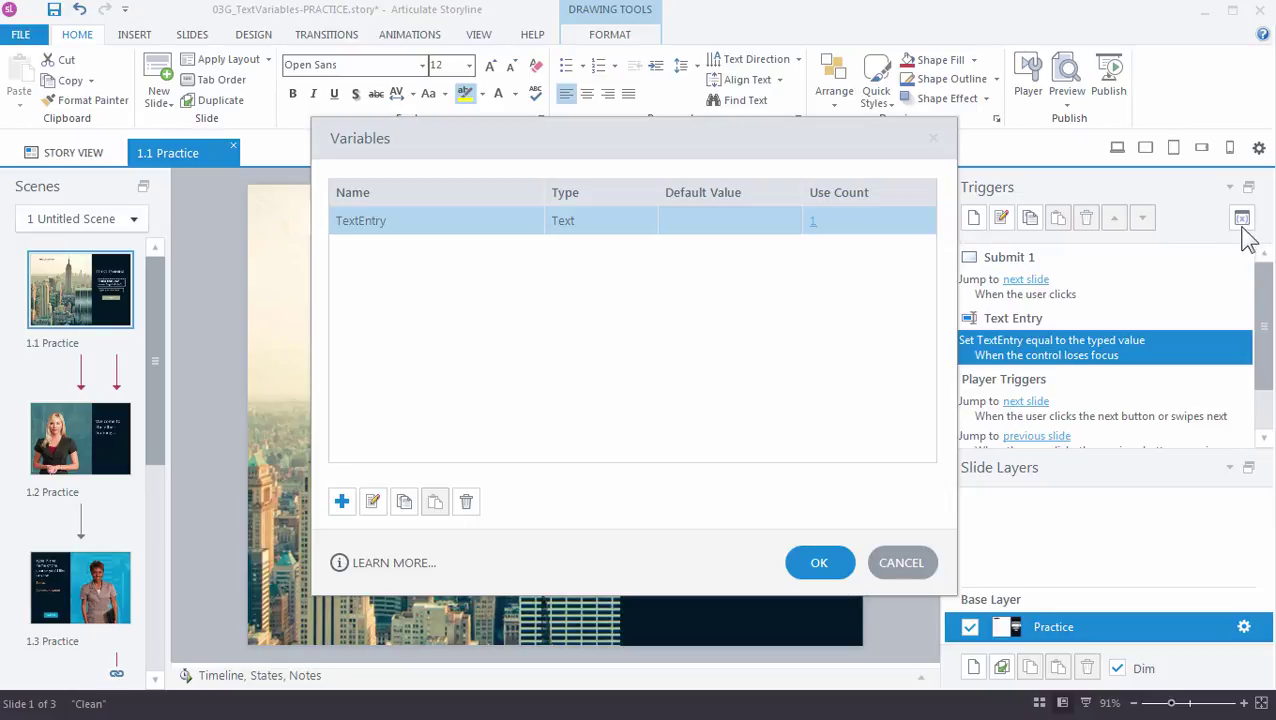
left_click_drag(697, 153, 815, 145)
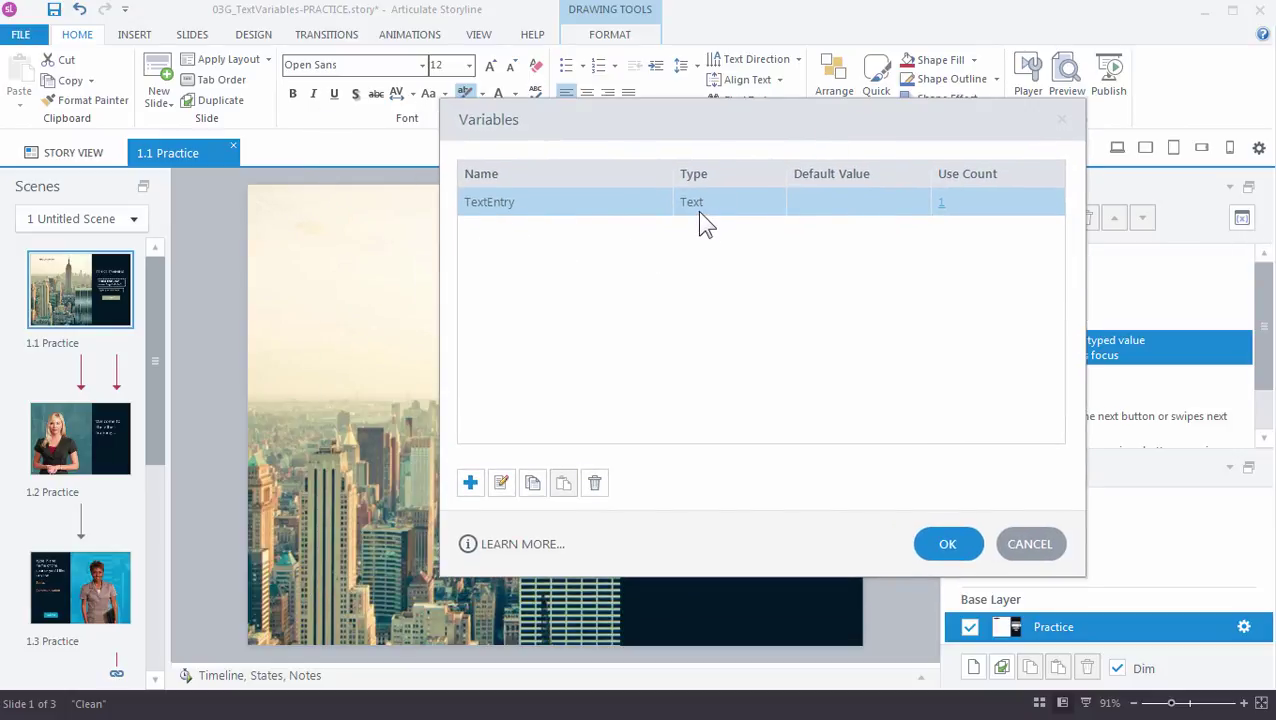
left_click(843, 202)
left_click(942, 204)
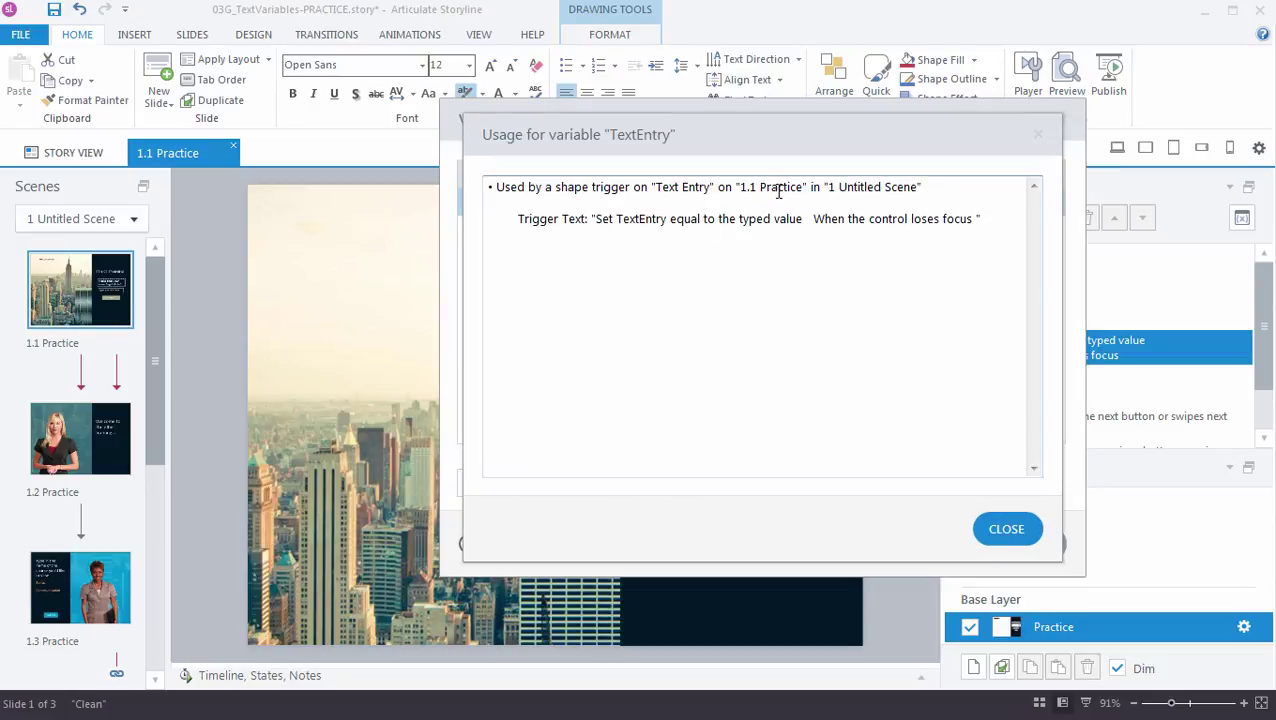
left_click(1003, 528)
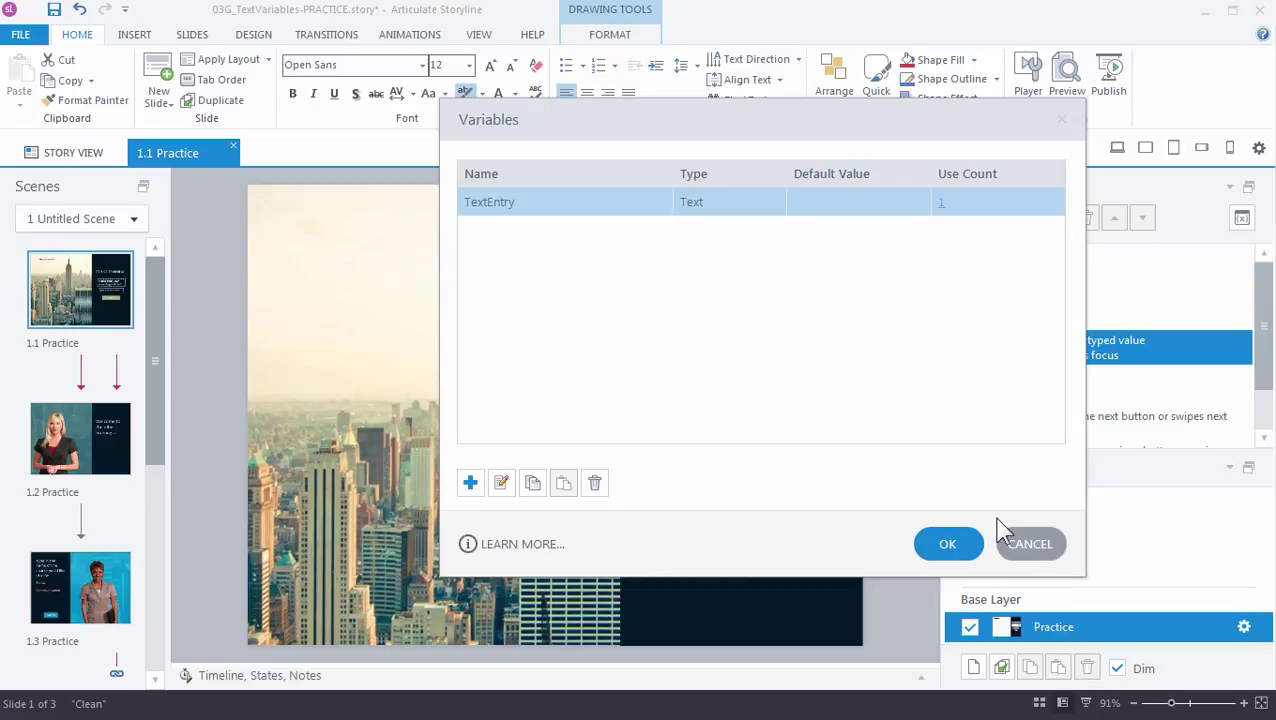
left_click(500, 213)
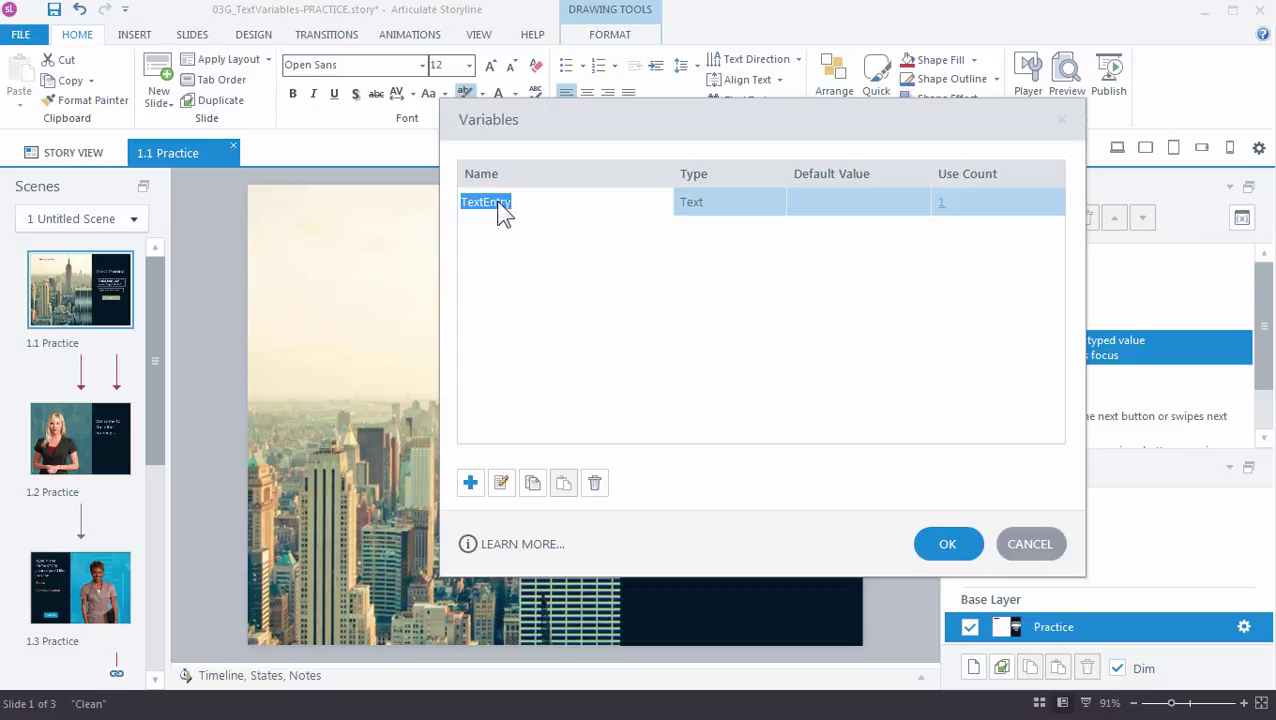
type("YourName")
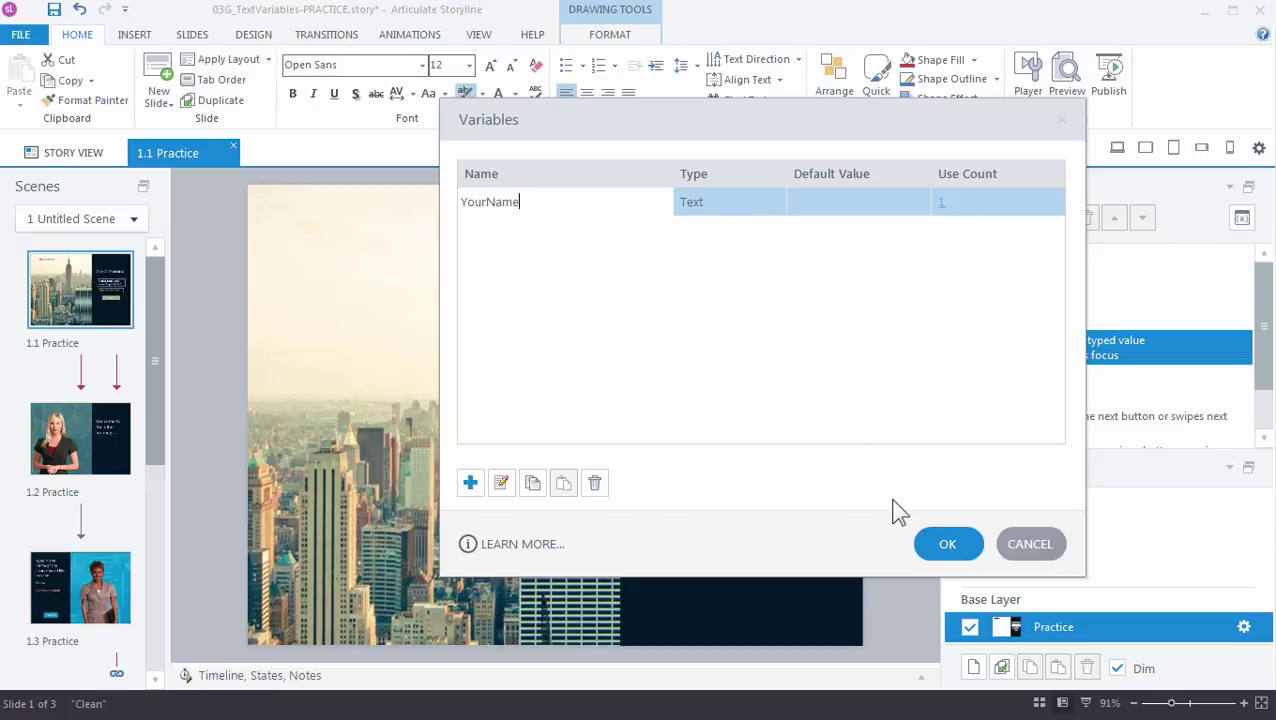
left_click(948, 542)
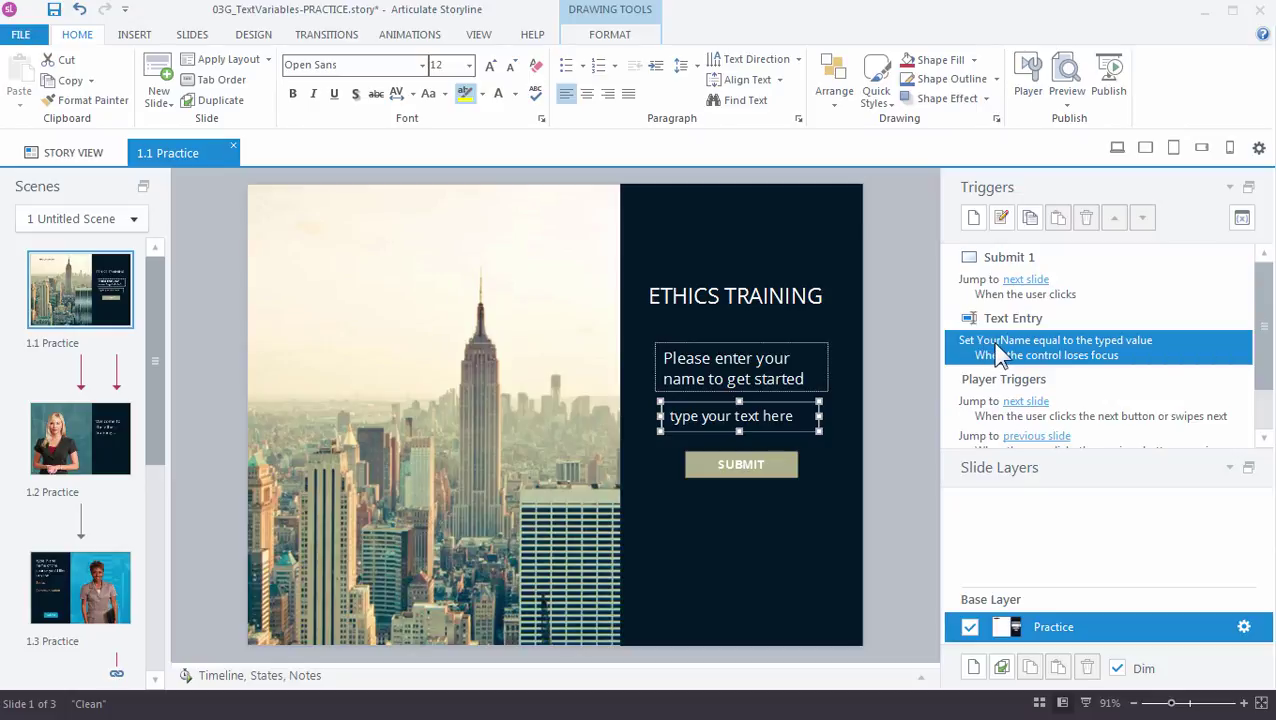
- Check the YourName text variable in the project variables list, then close it
left_click(905, 430)
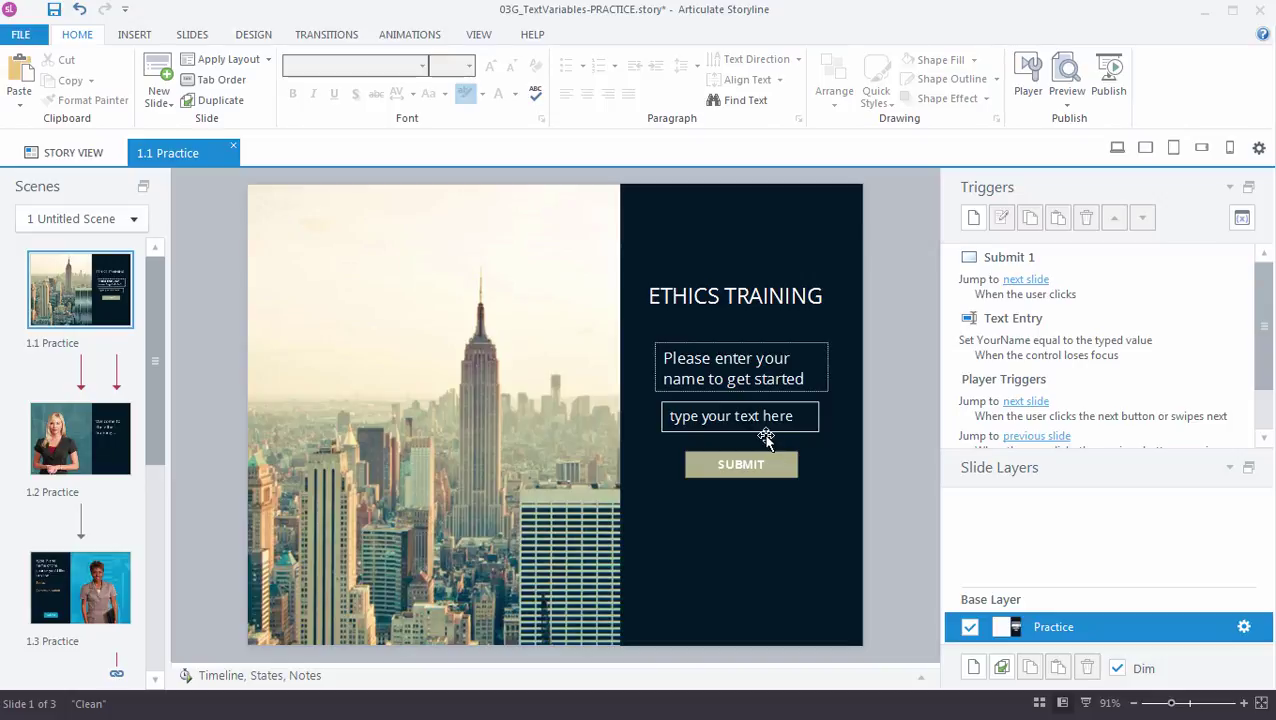
left_click(1242, 220)
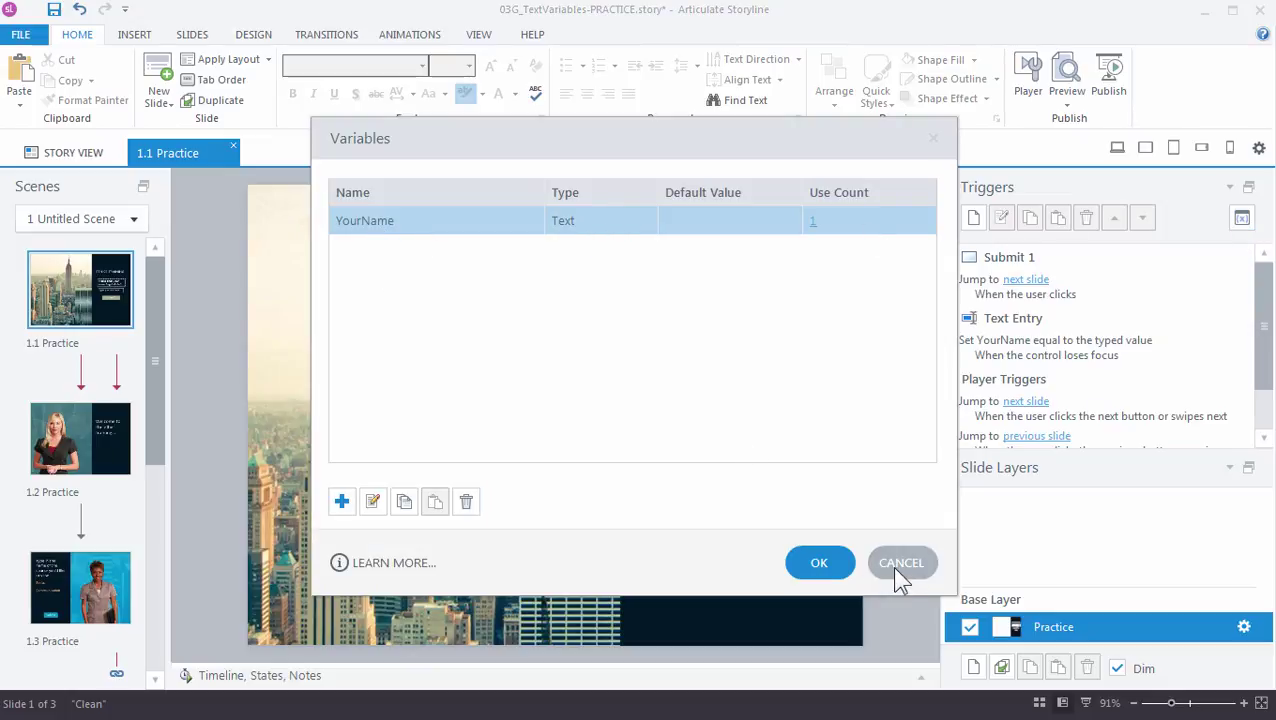
left_click(832, 570)
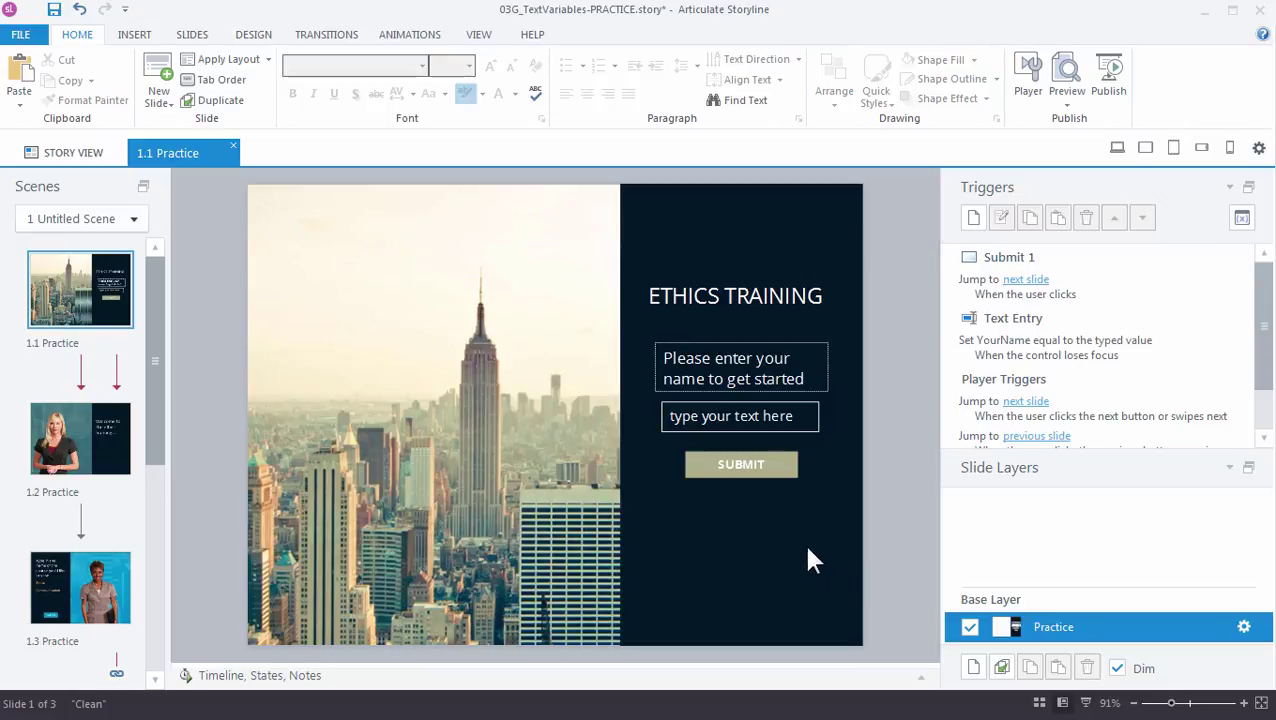
- Place a new text box at the top-left of slide 1.1
left_click(134, 34)
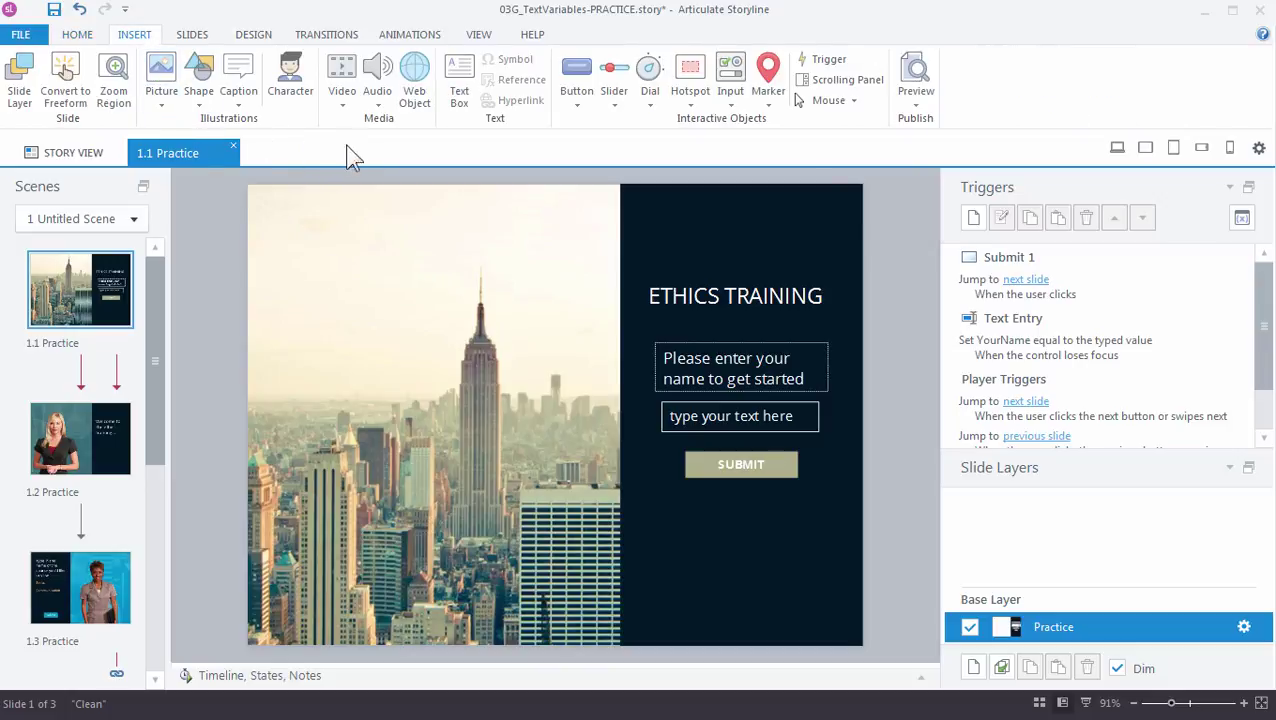
left_click(457, 100)
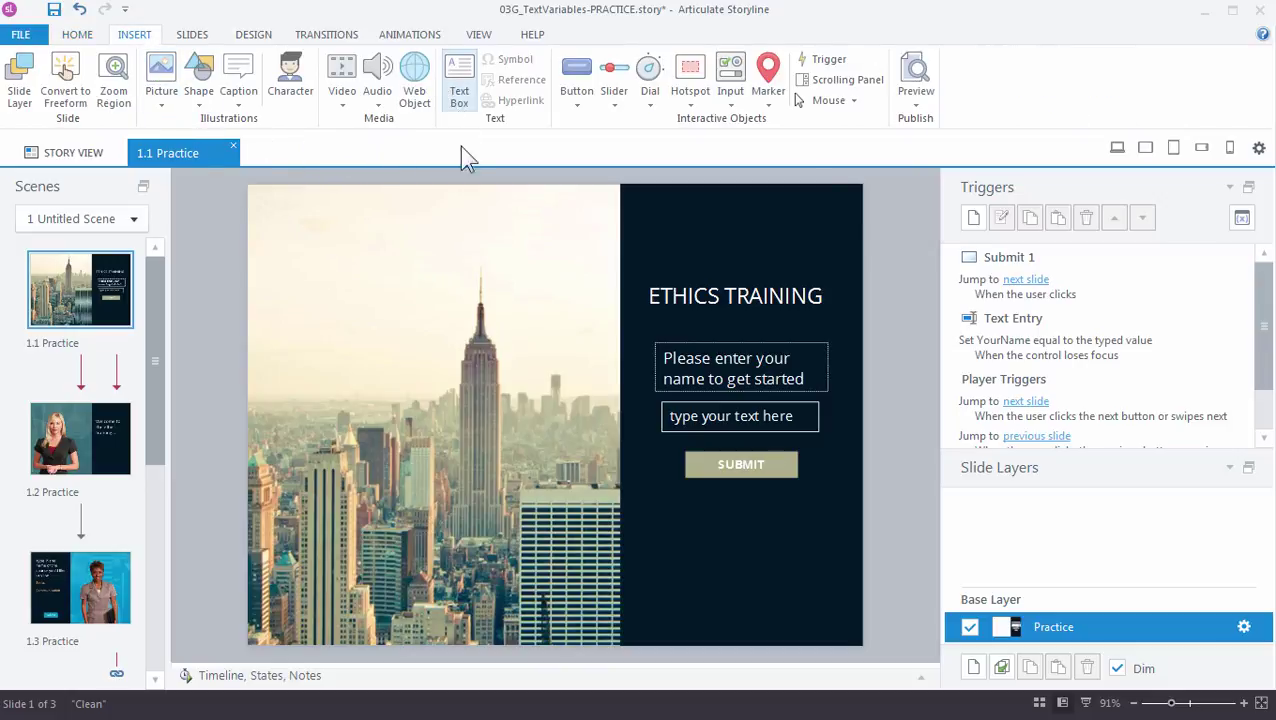
left_click(280, 202)
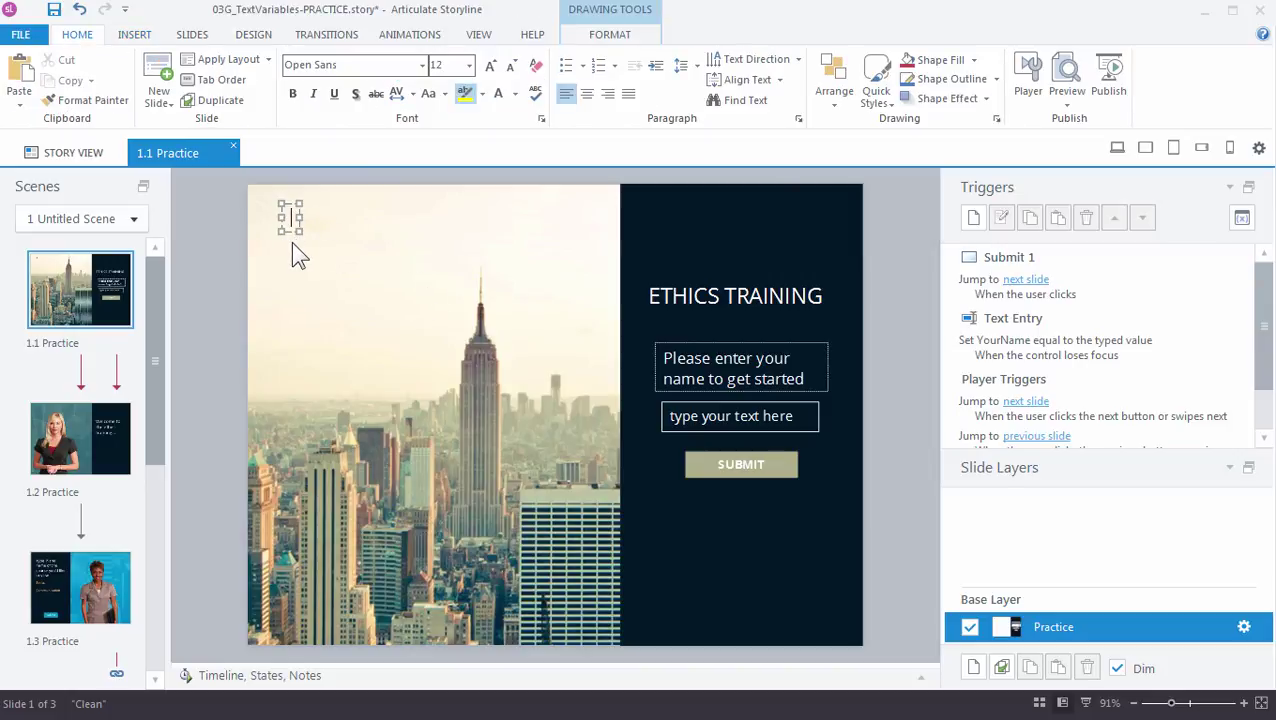
- Insert the YourName variable reference into the text box as %YourName%
left_click(136, 36)
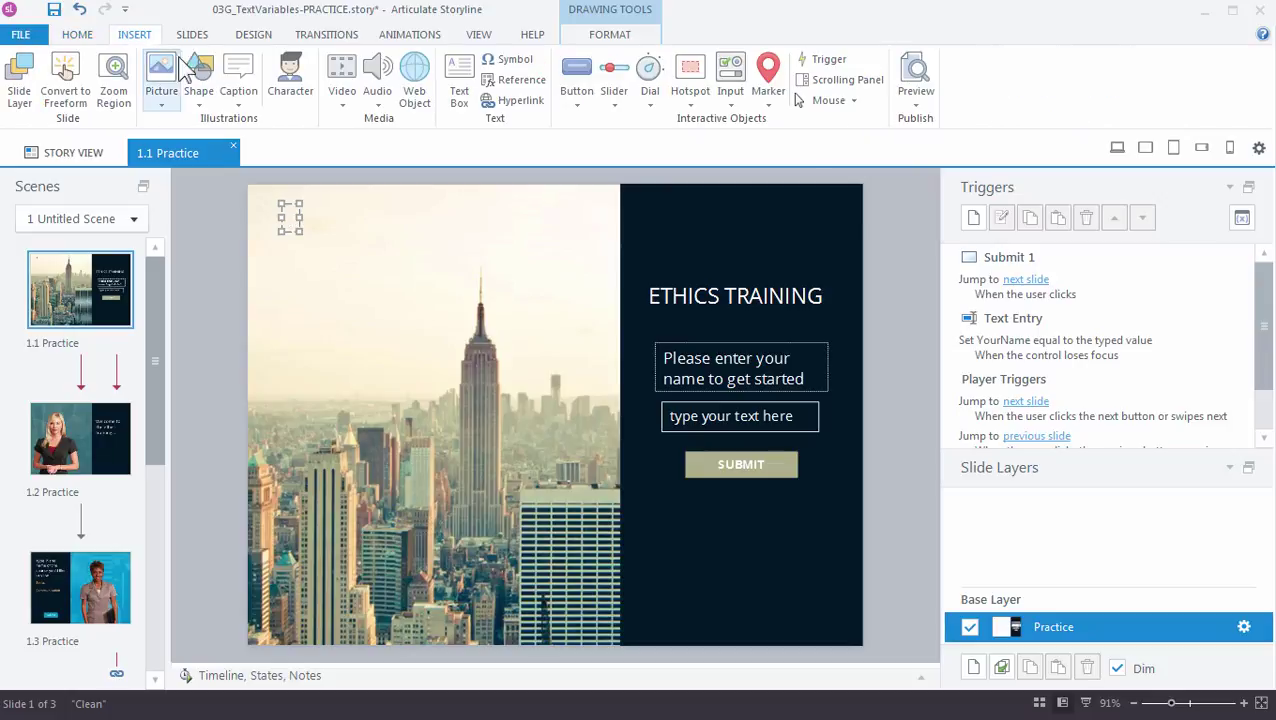
left_click(520, 82)
left_click_drag(506, 124, 570, 120)
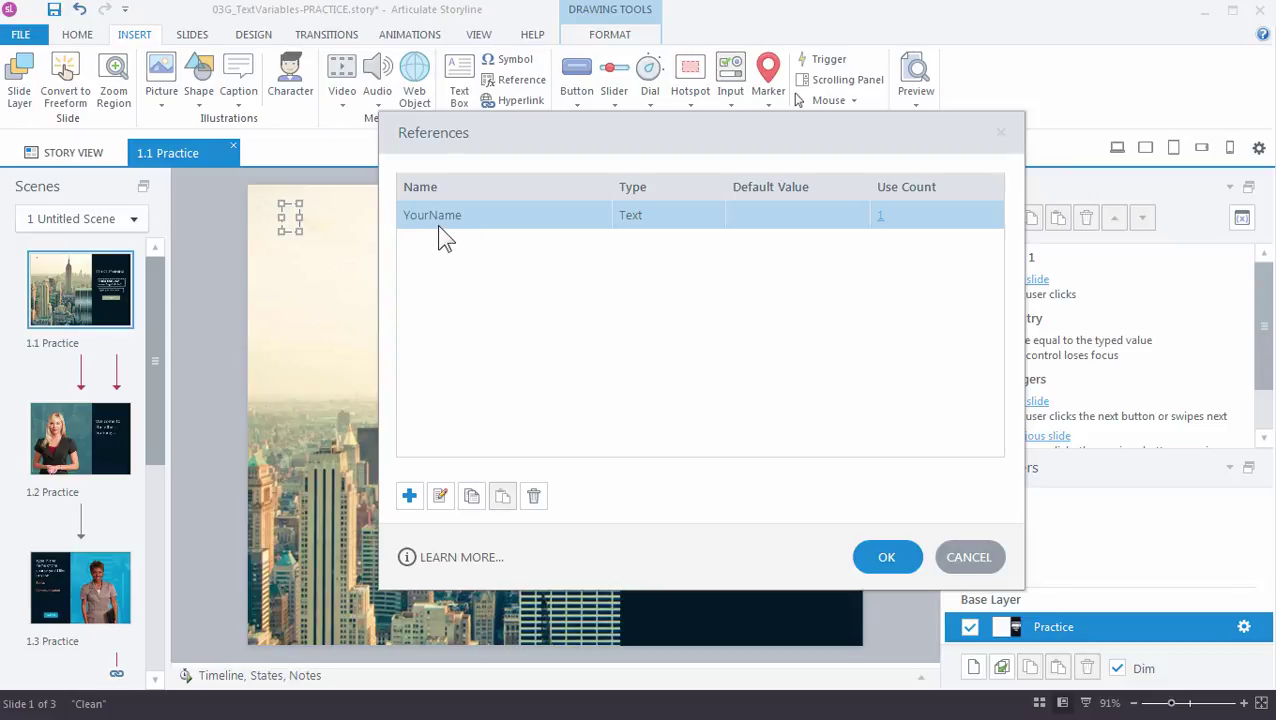
left_click(899, 557)
left_click(300, 220)
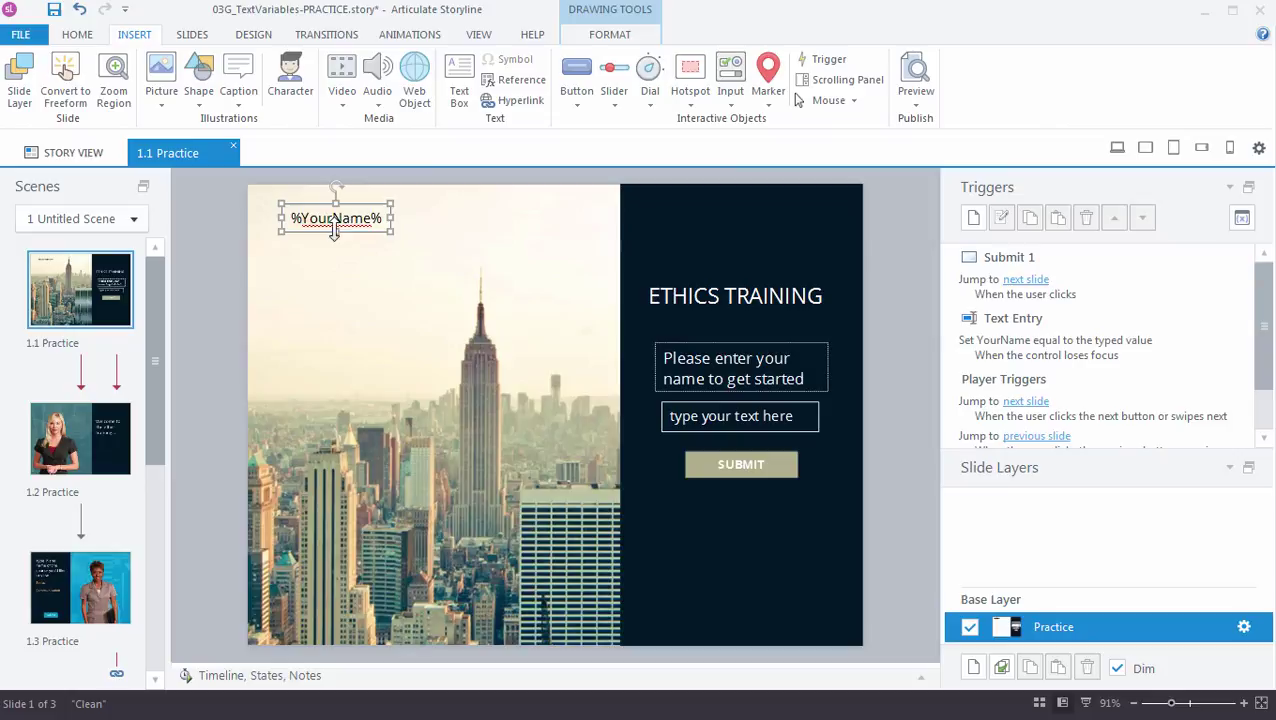
left_click_drag(302, 221, 370, 218)
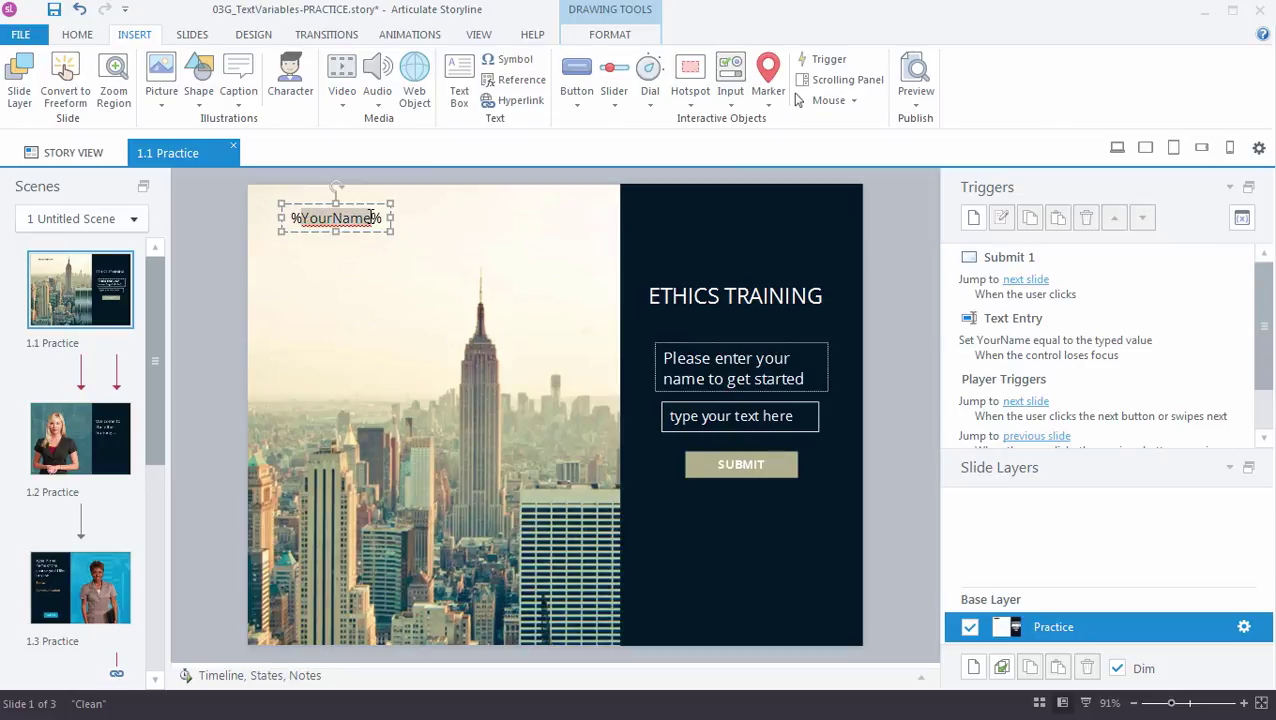
left_click(427, 230)
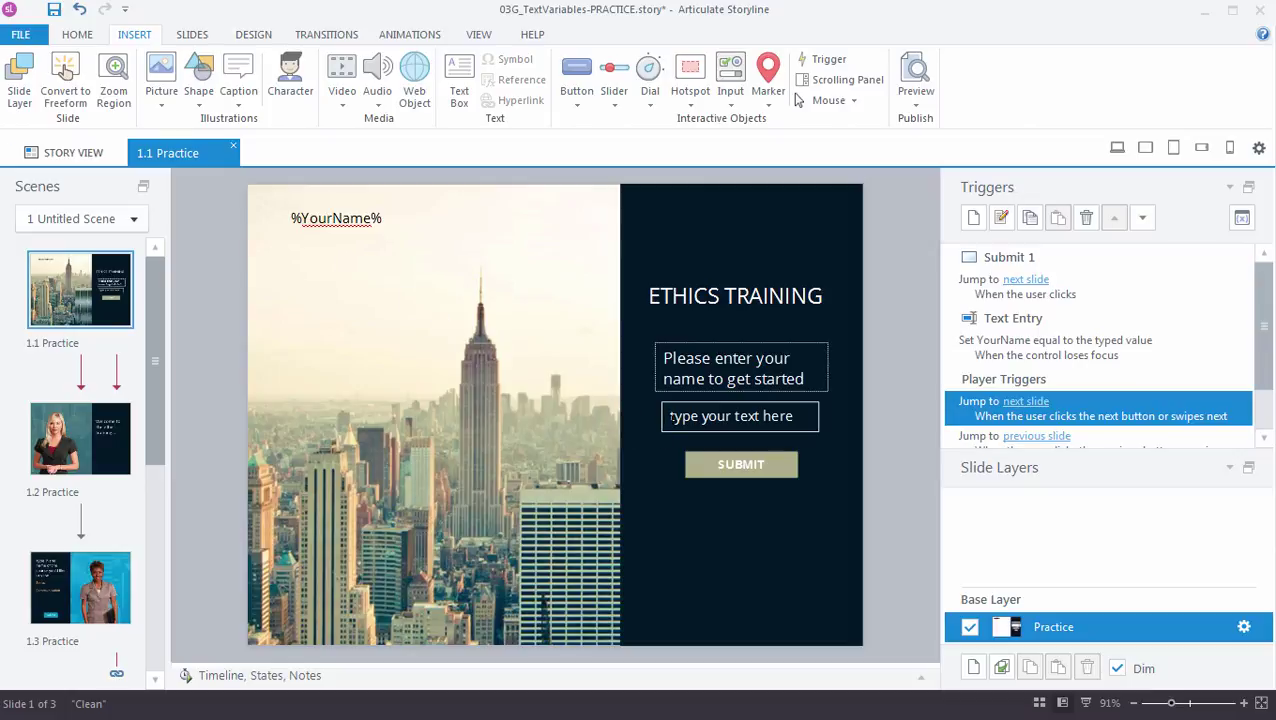
left_click(914, 105)
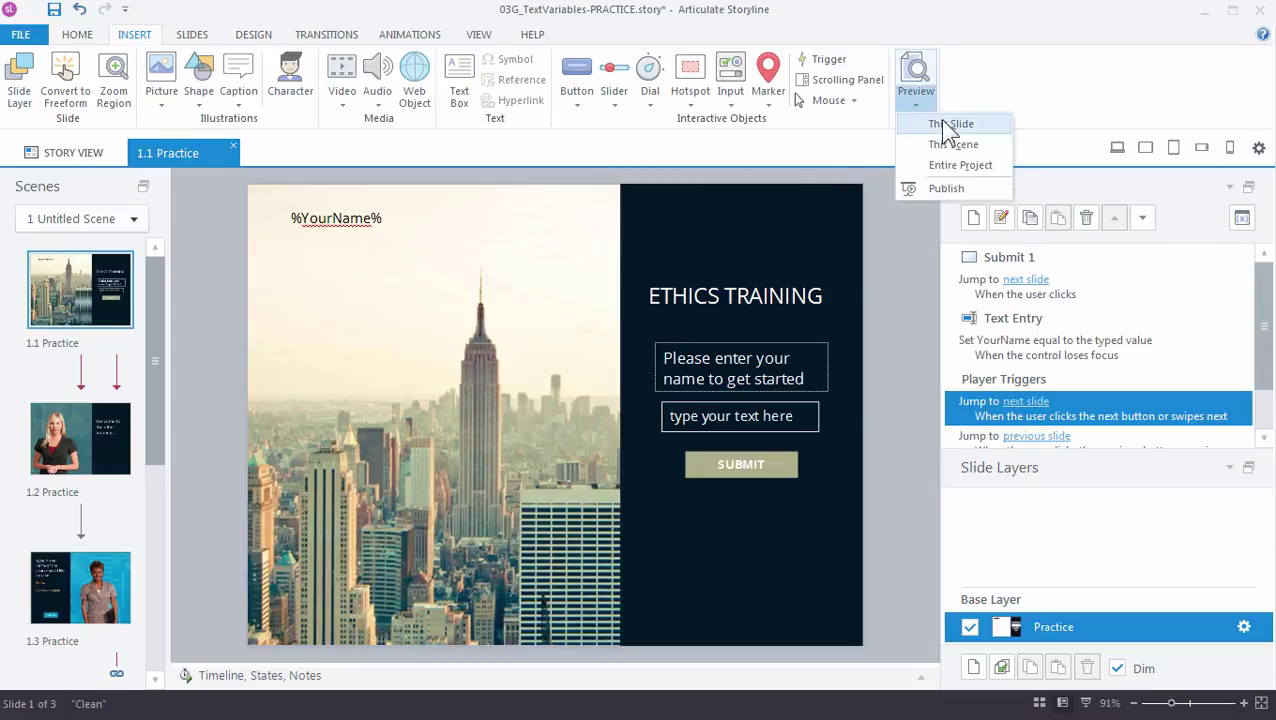
left_click(945, 124)
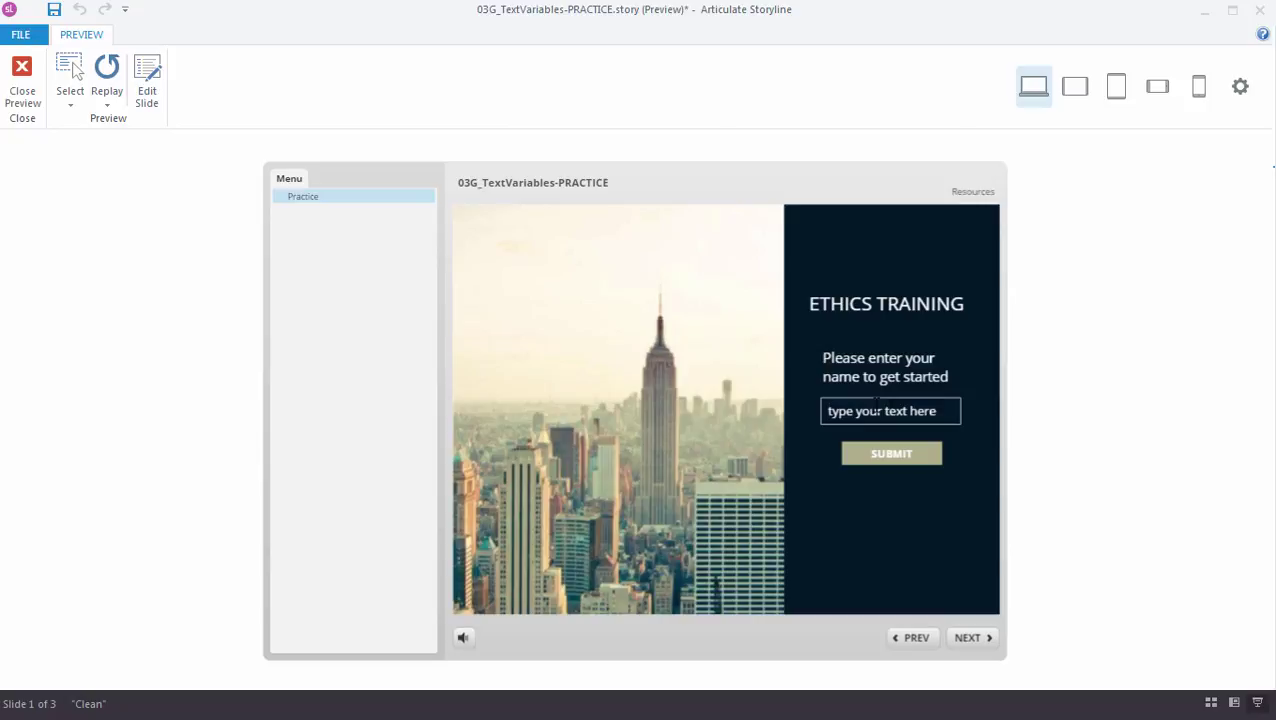
left_click(875, 401)
type("David")
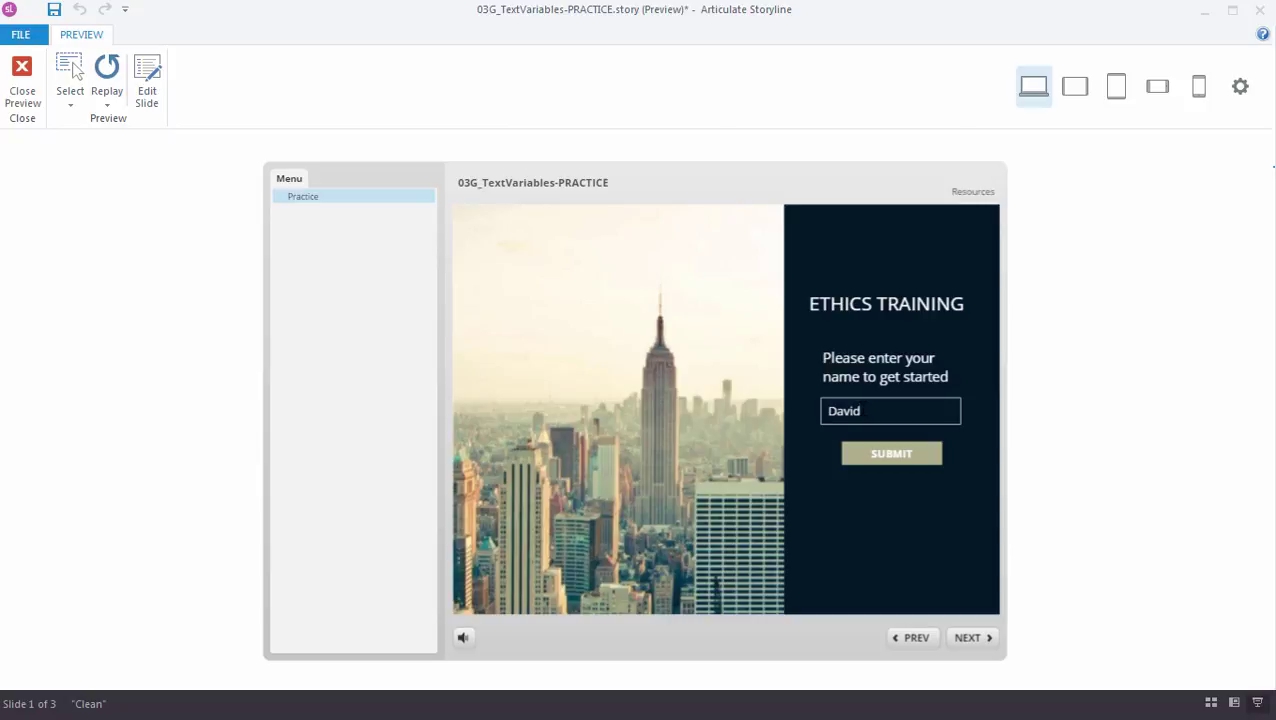
left_click(819, 438)
double_click(870, 412)
type("sadfsadf")
left_click(843, 452)
double_click(850, 411)
type("aaaaaa")
left_click(820, 446)
left_click(24, 78)
- On slide 1.2, add %YourName% after 'training,' in the welcome text and widen its box
left_click(345, 228)
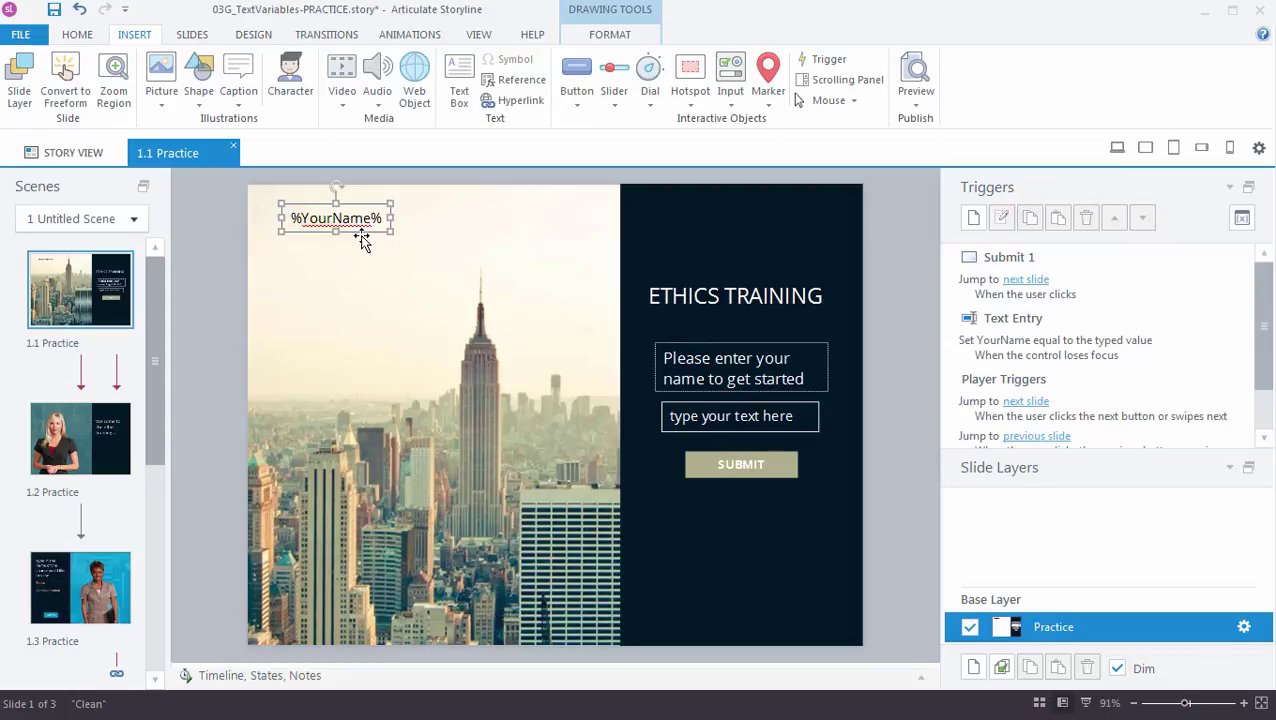
left_click(72, 433)
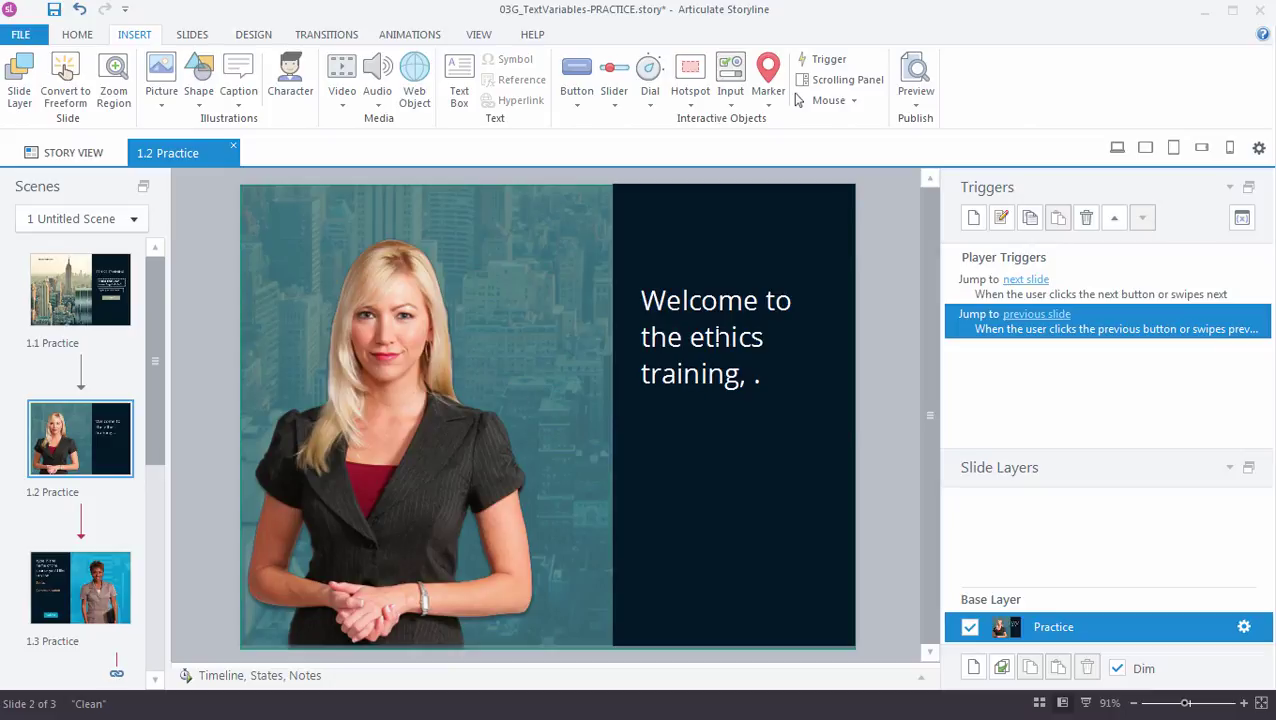
left_click(746, 378)
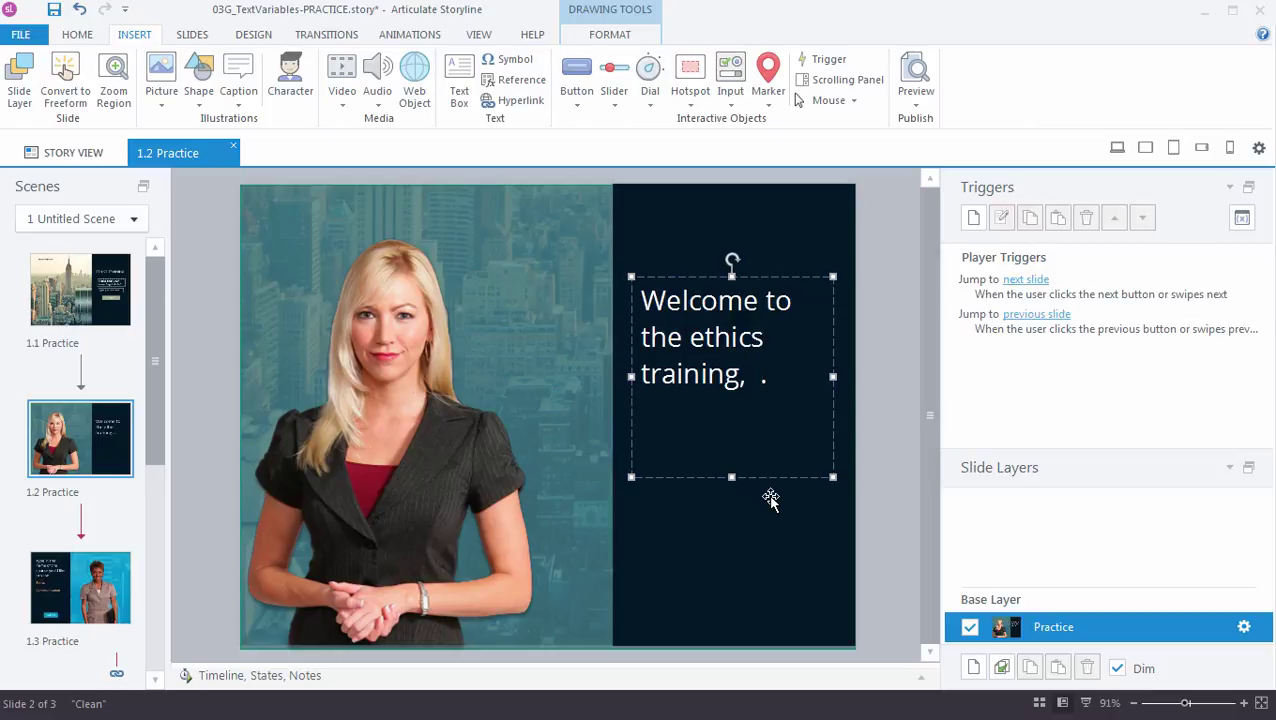
type("%YourName")
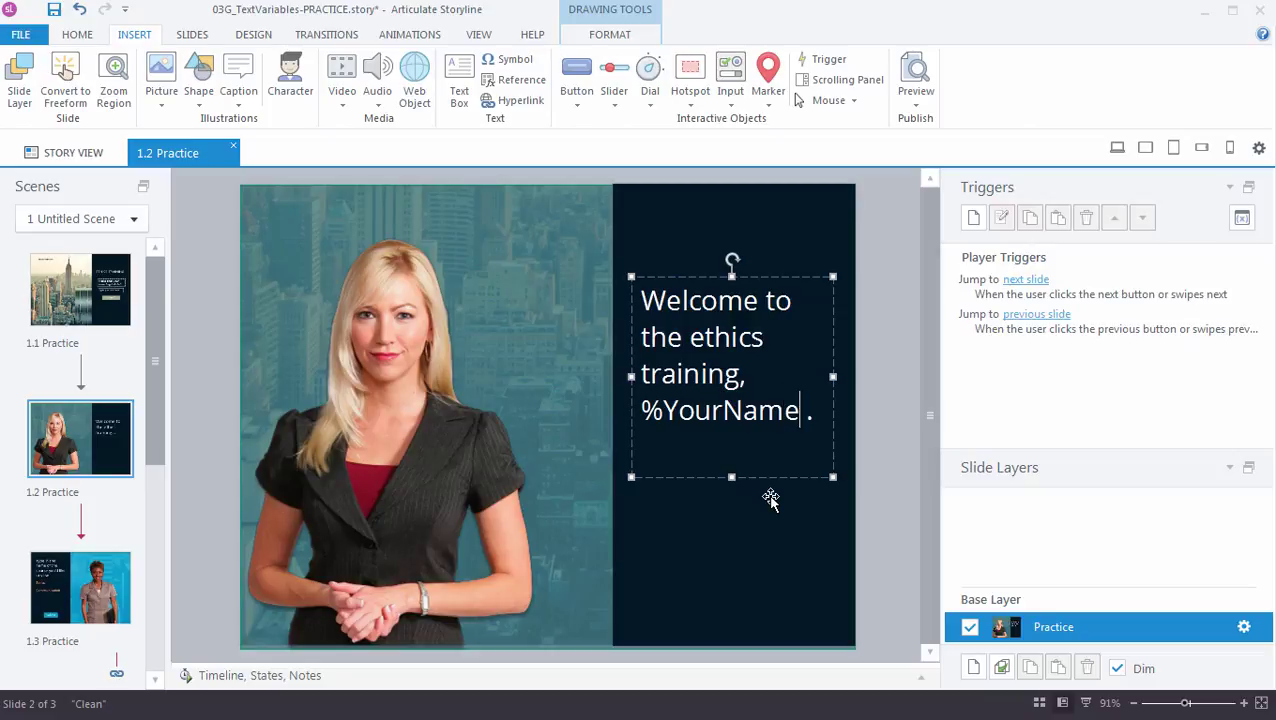
type("%")
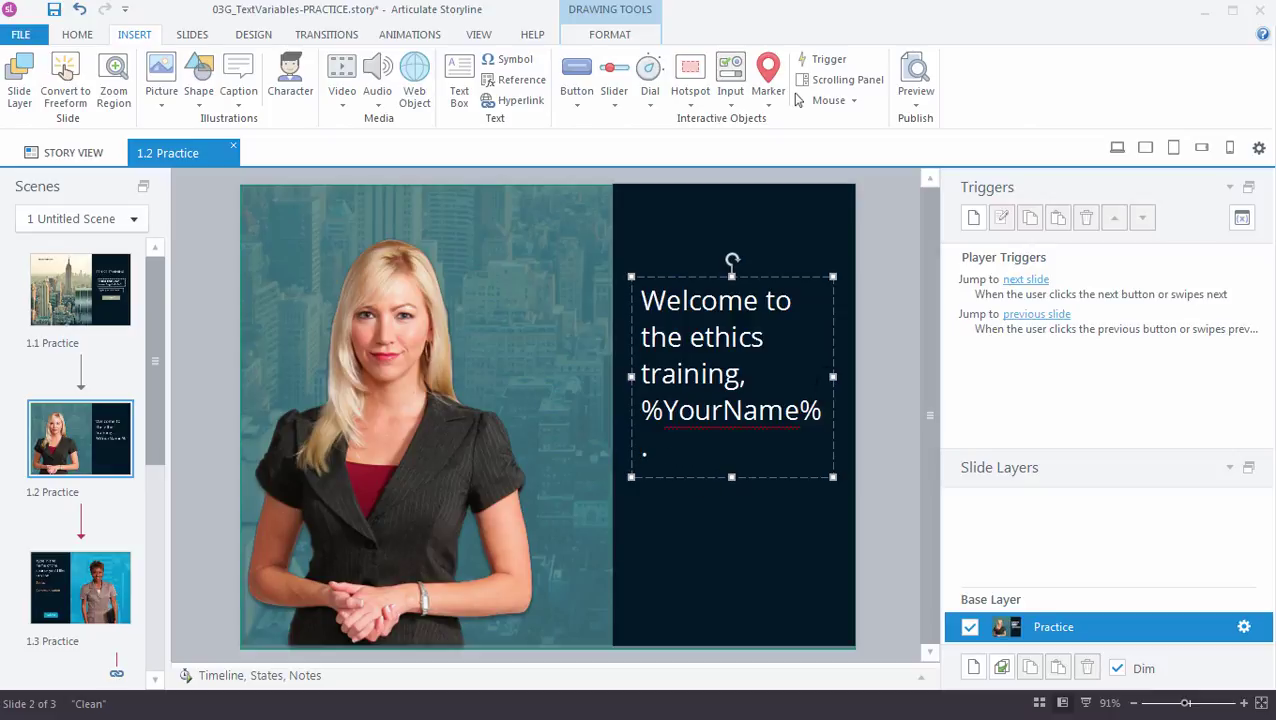
left_click_drag(833, 376, 645, 411)
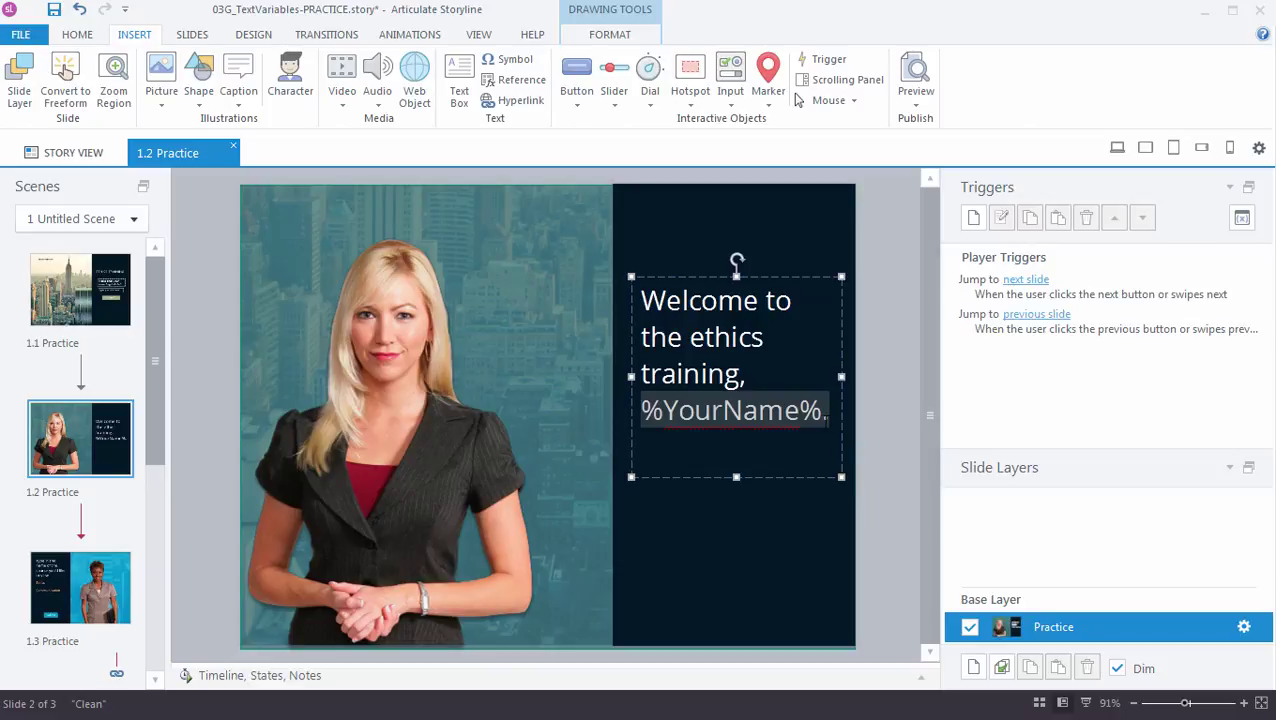
left_click(845, 440)
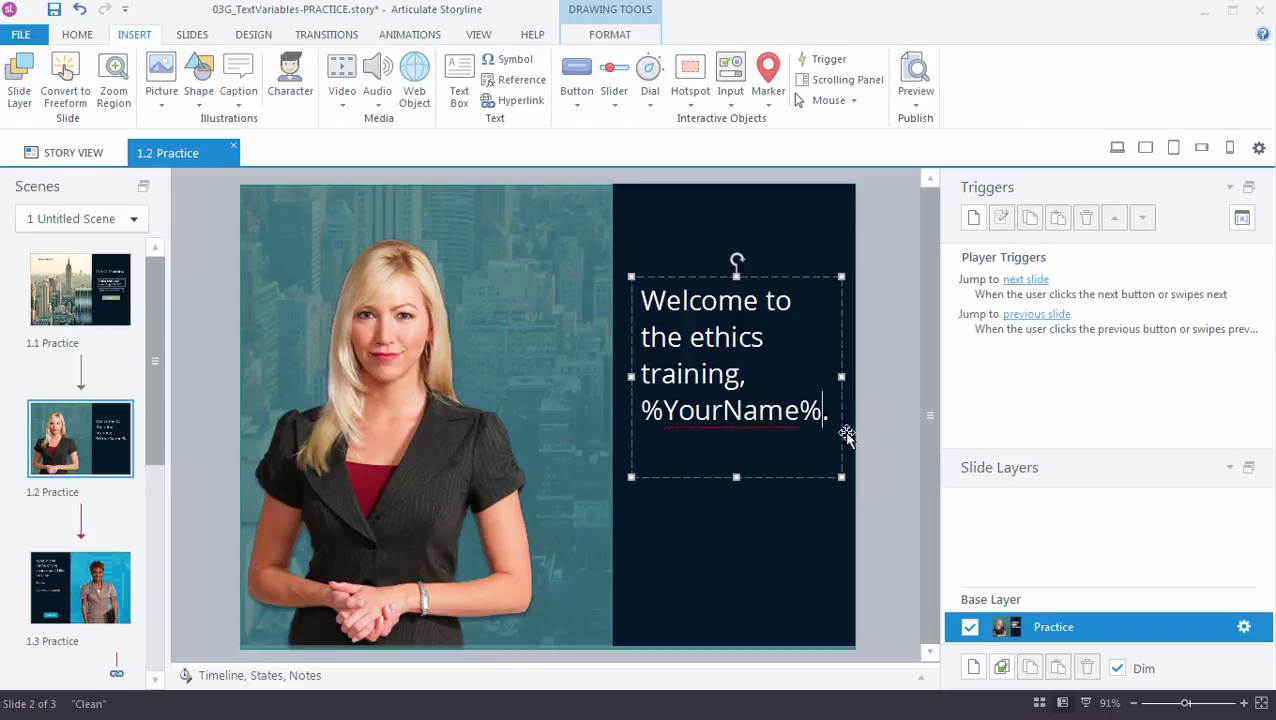
- Preview the course, enter a learner's name on slide 1, and submit to see the greeting
left_click(917, 90)
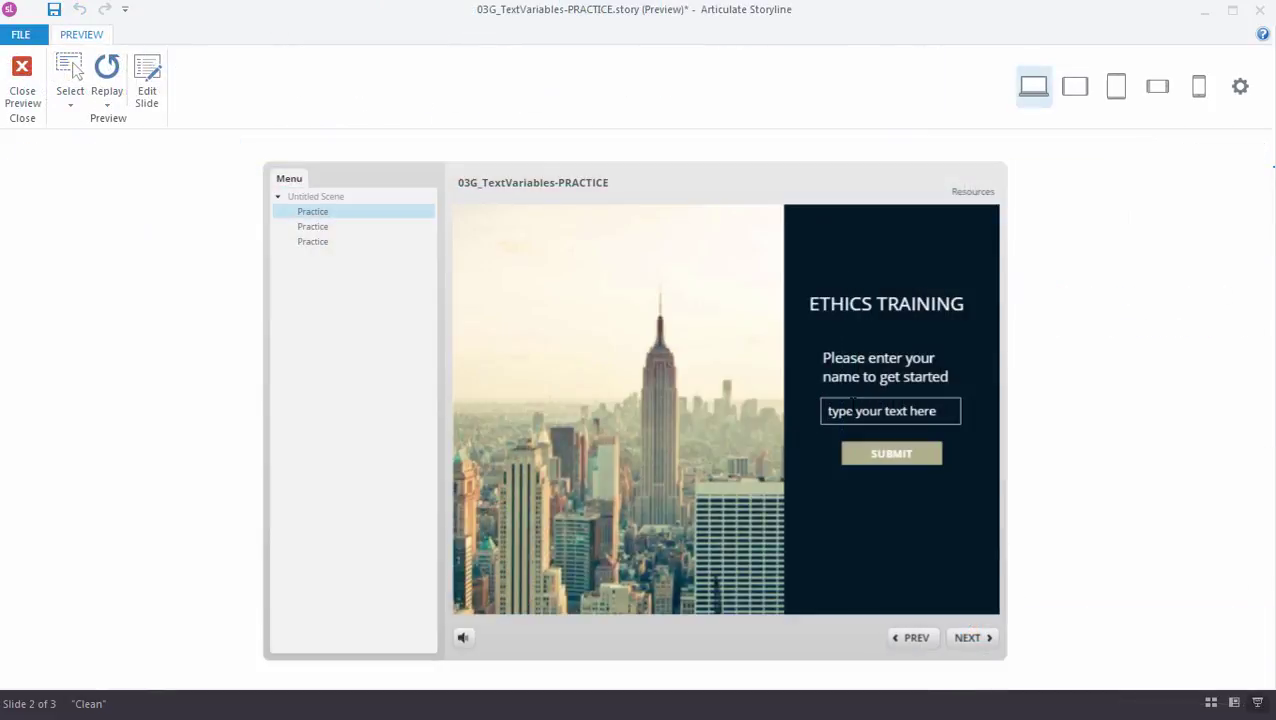
type("David")
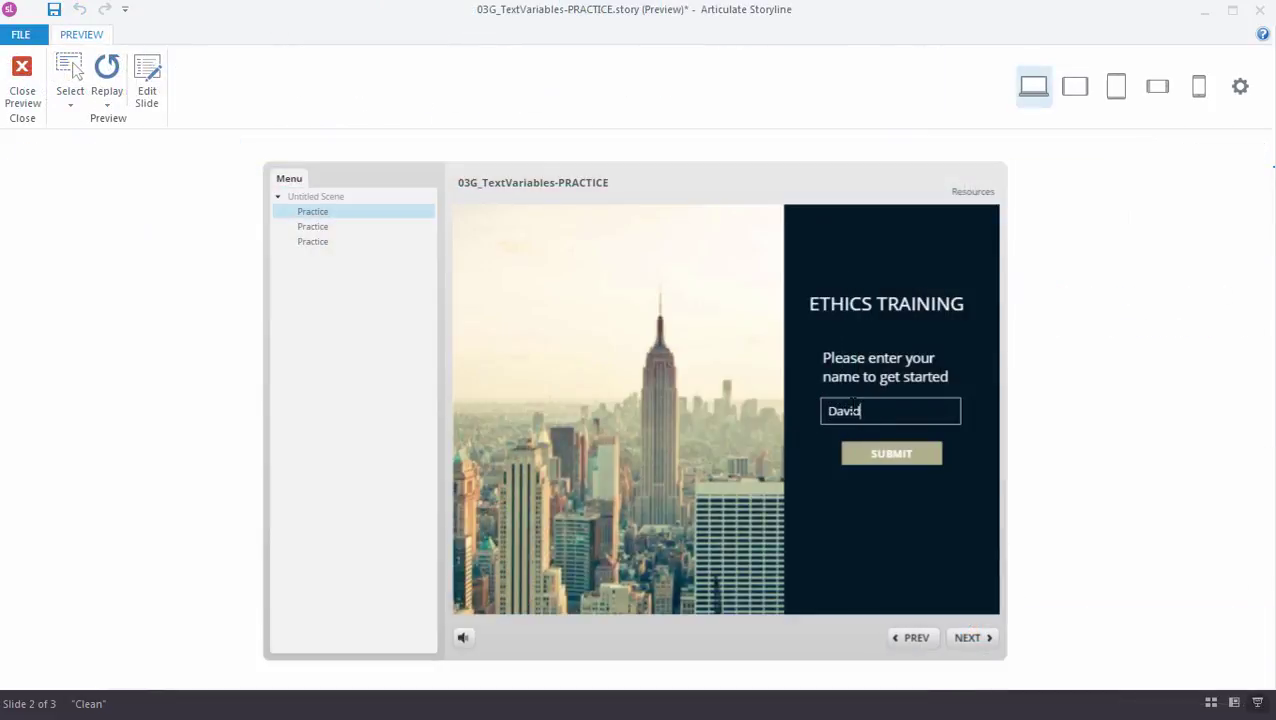
left_click(752, 362)
left_click(887, 458)
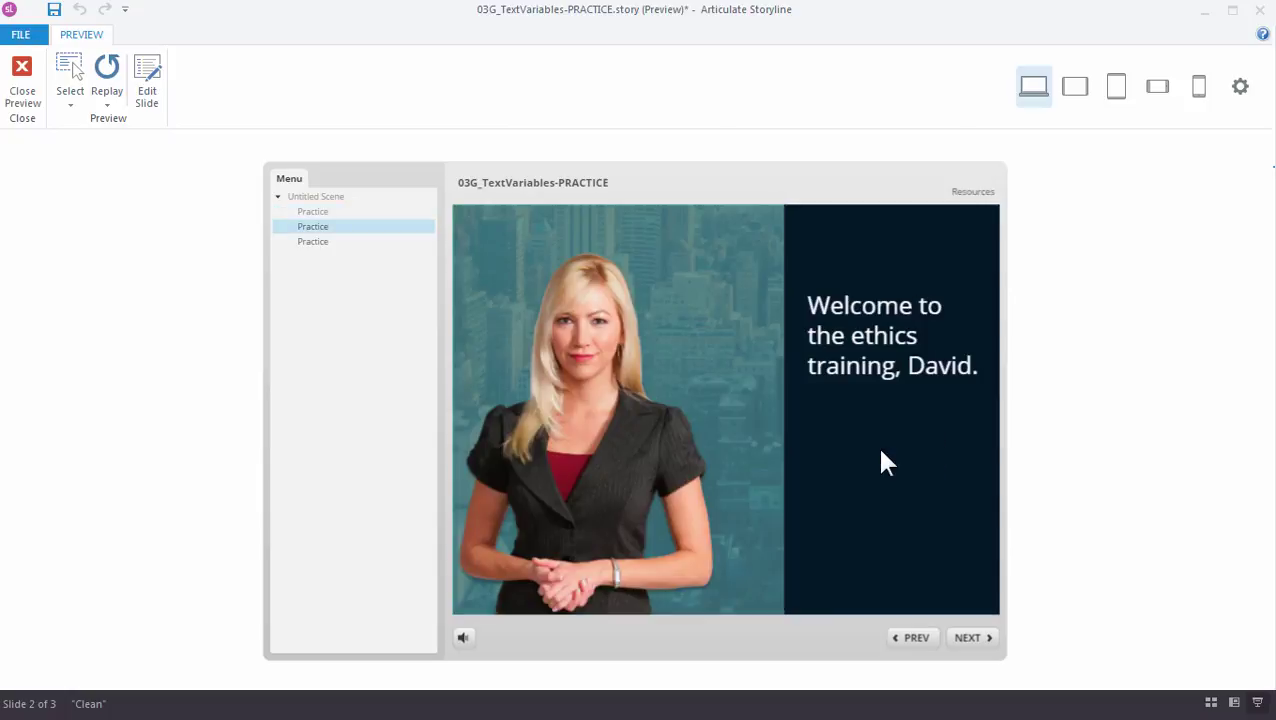